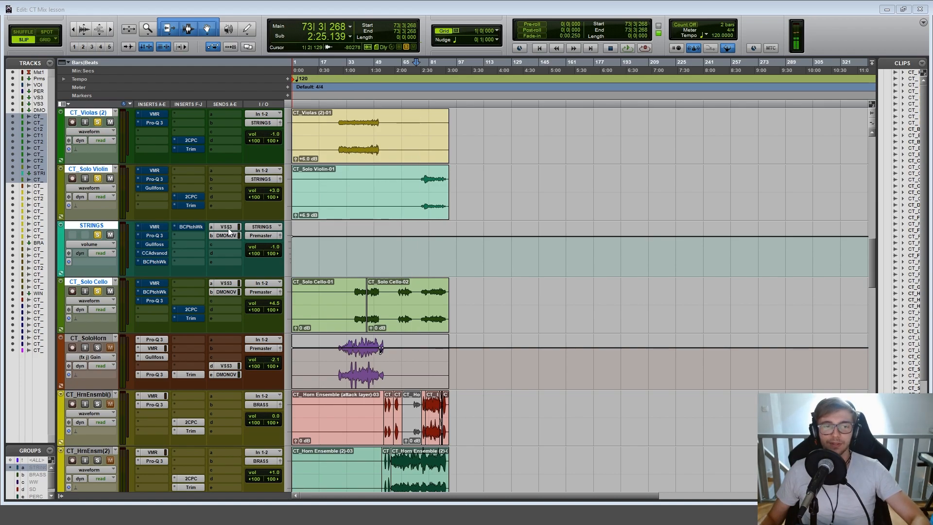
Play the soloed strings from around bar 73 to compare them with their inserts and sends bypassed and active
key("space")
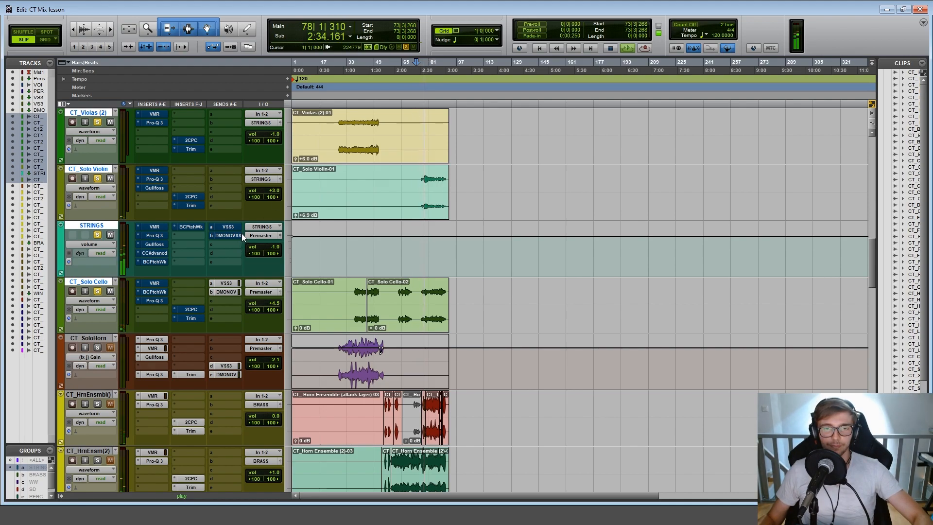
key("space")
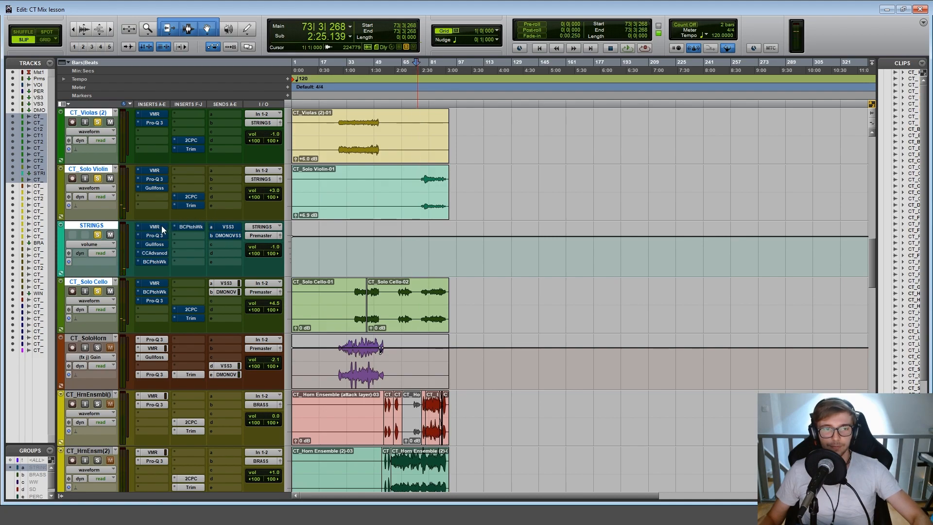
left_click(419, 69)
key("space")
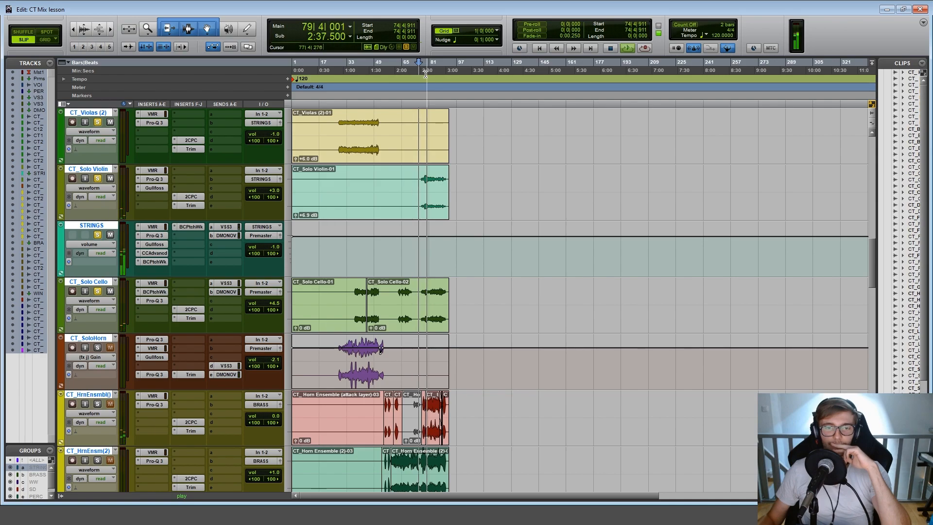
scroll(370, 87, "up", 5)
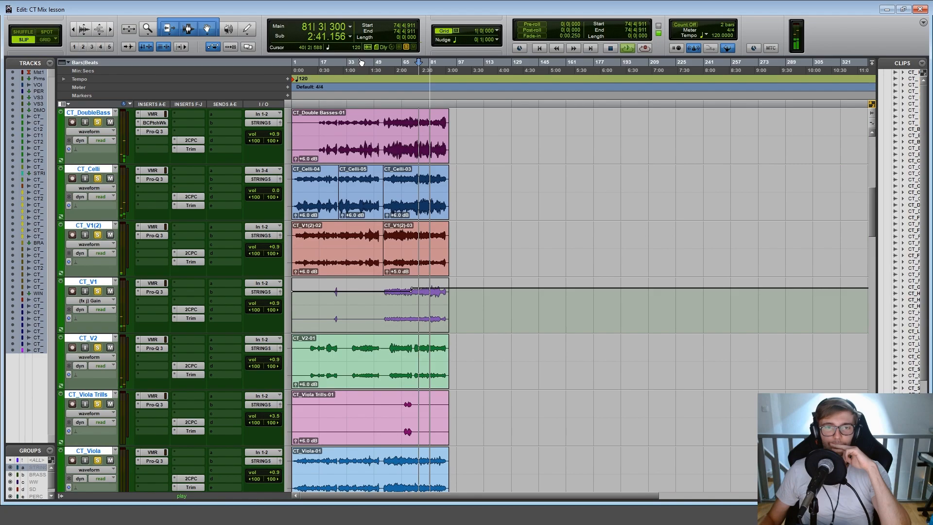
key("space")
Unmute the CT_Solo Cello track
scroll(644, 109, "down", 5)
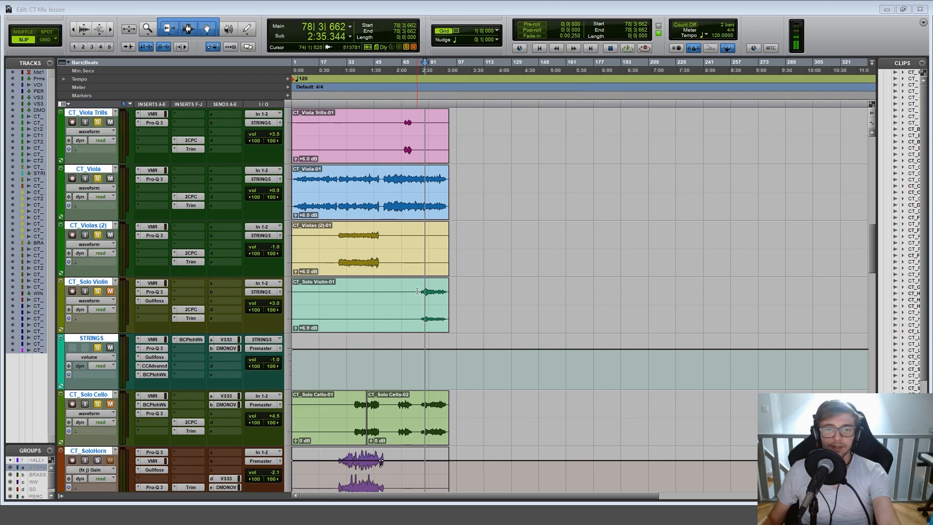
scroll(442, 371, "up", 3)
scroll(429, 383, "down", 3)
left_click(111, 404)
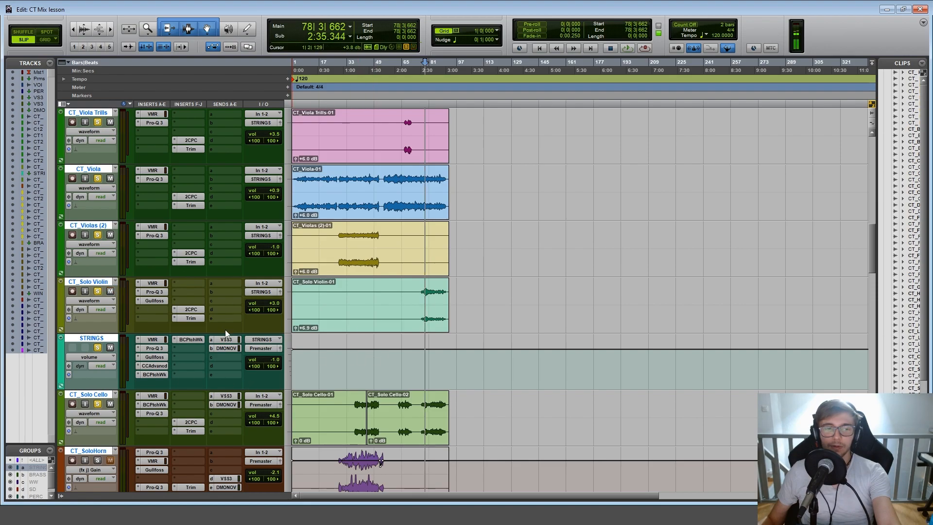
Review the string tracks and inspect the Pro-Q 3 equalizer on the STRINGS bus
scroll(400, 299, "up", 4)
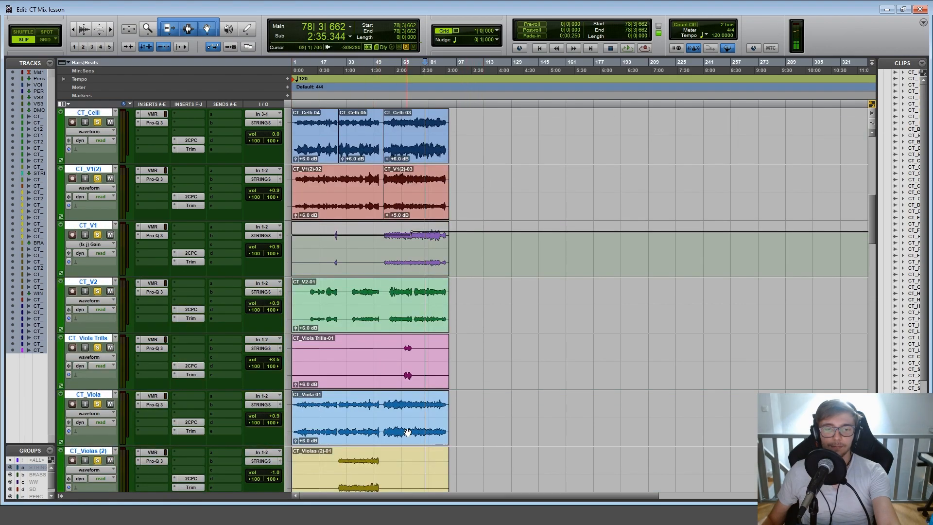
scroll(407, 432, "down", 4)
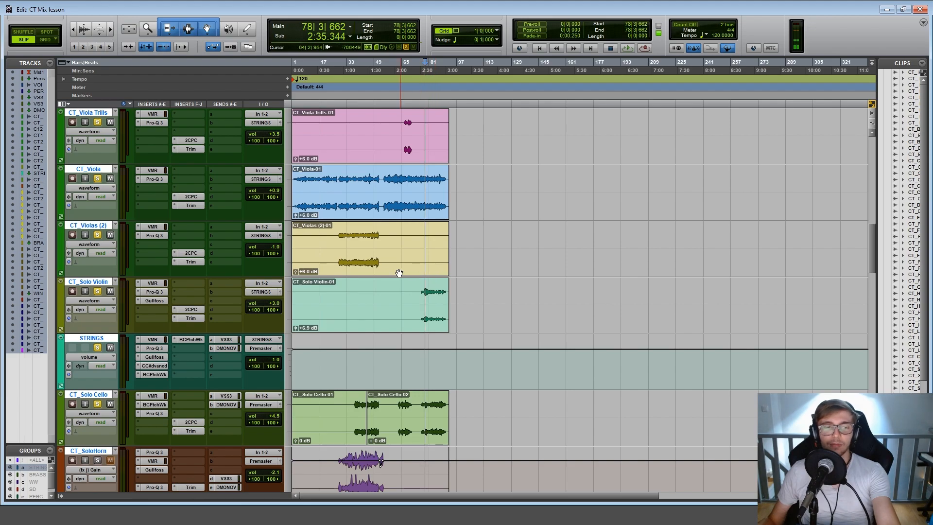
scroll(386, 268, "up", 7)
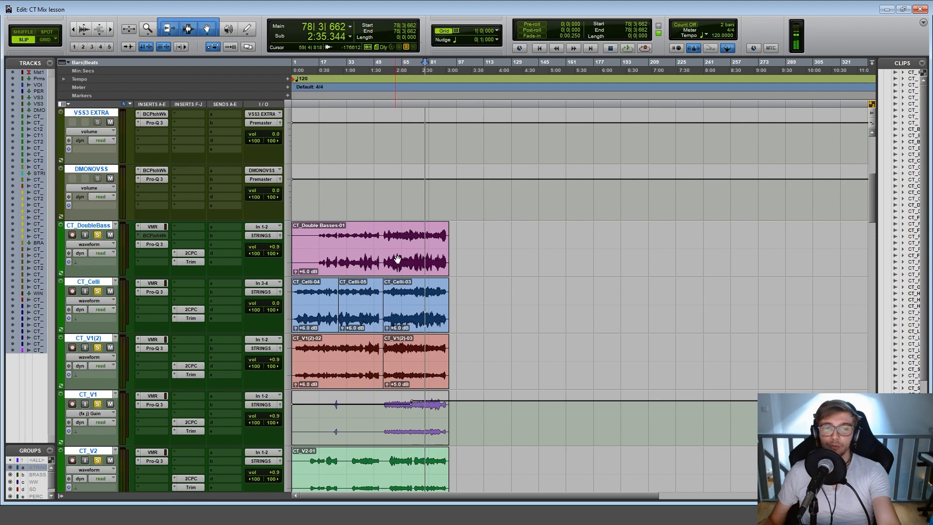
scroll(393, 257, "down", 6)
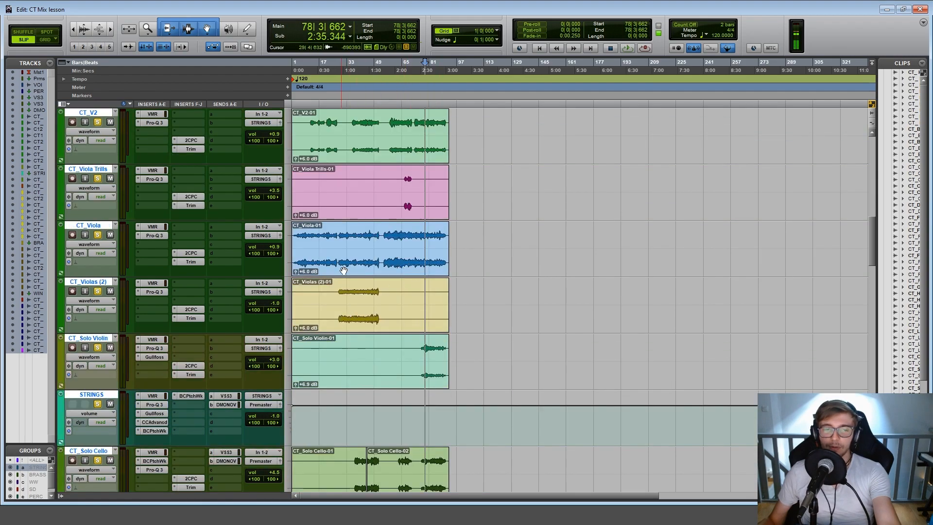
scroll(401, 299, "down", 2)
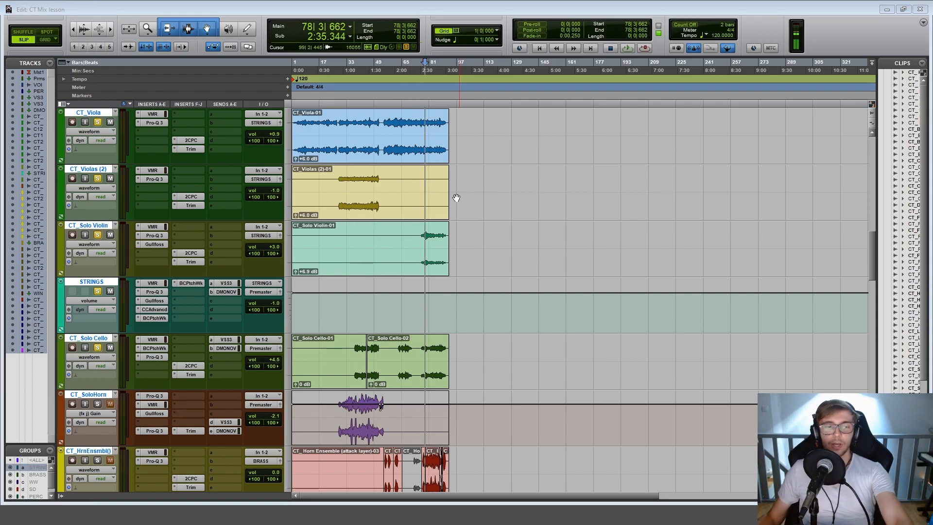
left_click(155, 292)
left_click_drag(690, 158, 340, 80)
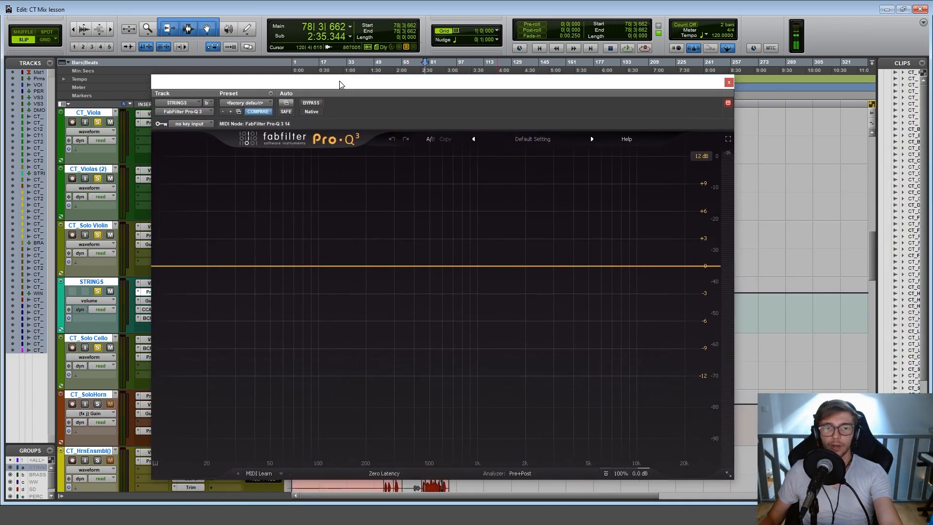
left_click(728, 82)
Open Gullfoss on the STRINGS bus, place it clear of the inserts, and play from bar 74 to watch its response
left_click(147, 301)
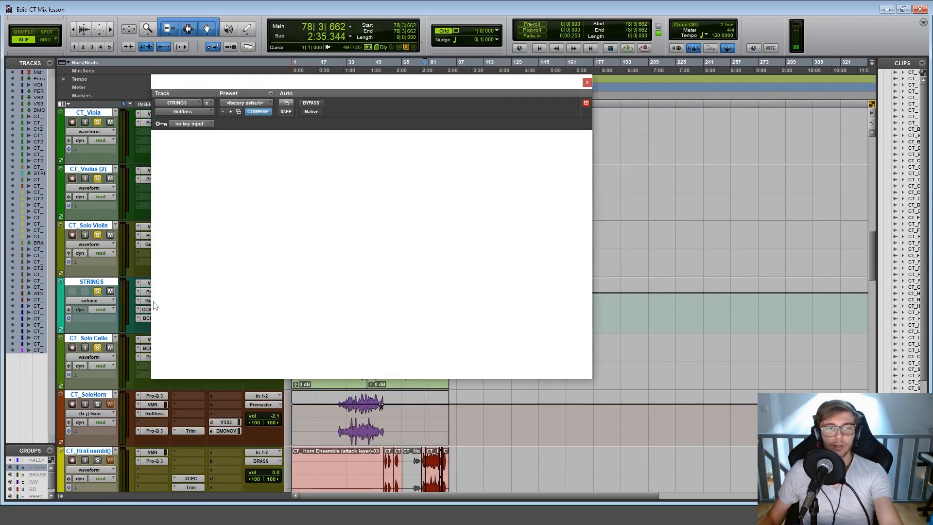
left_click_drag(395, 84, 711, 128)
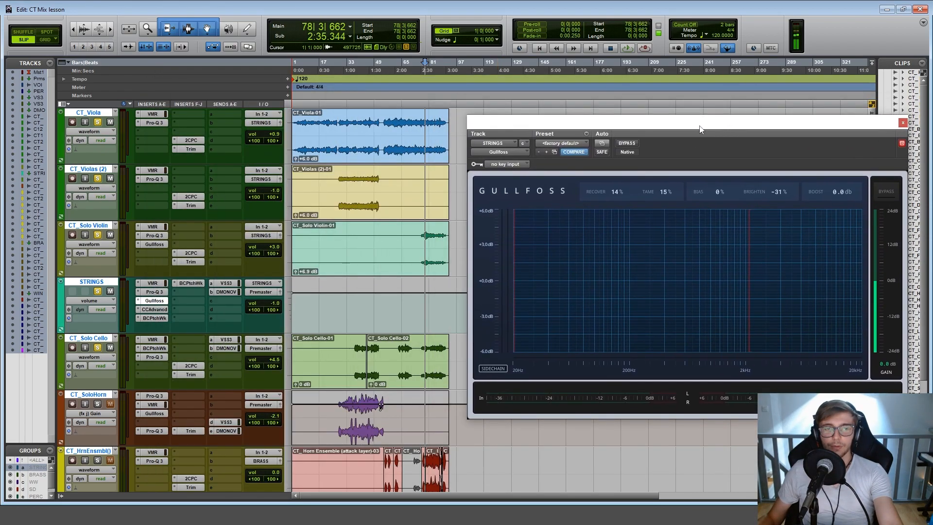
left_click(415, 65)
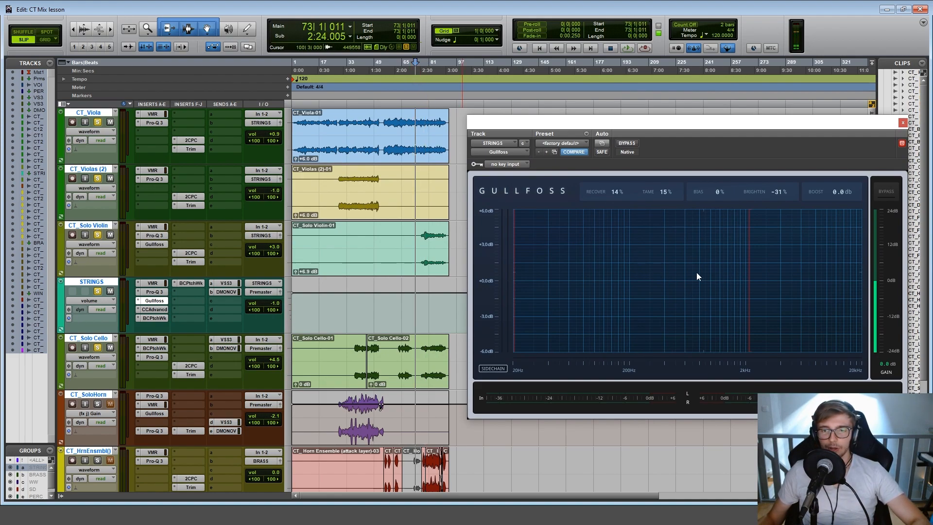
left_click(420, 65)
key("space")
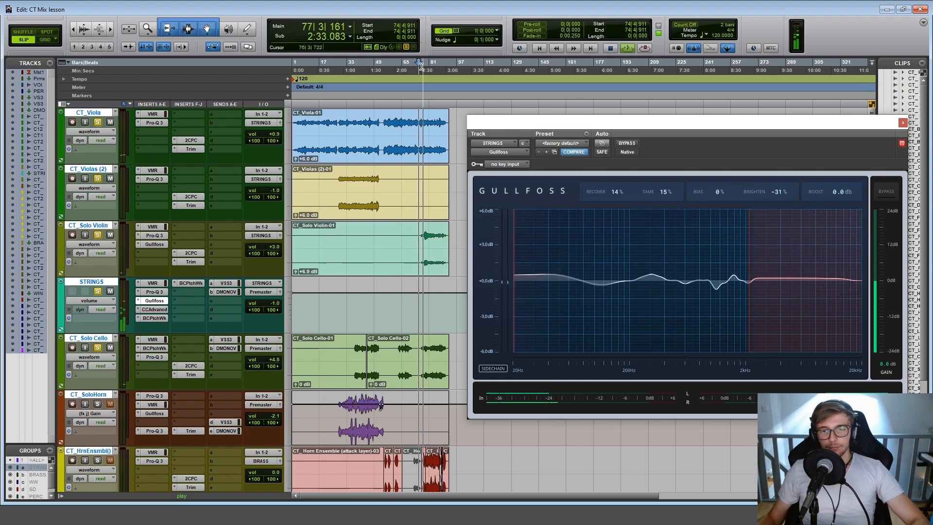
key("space")
Play from bar 36 and compare the strings with Gullfoss bypassed and active, closing the plug-in when done
left_click(353, 63)
key("space")
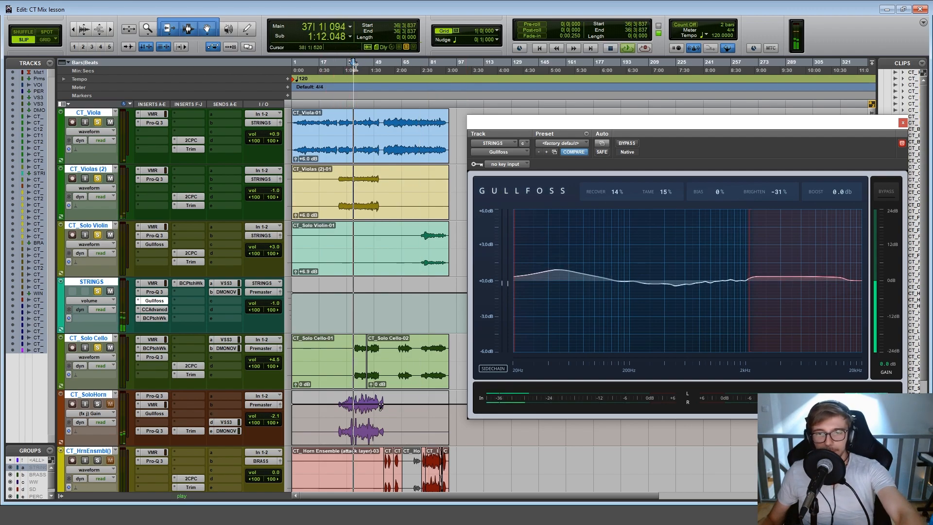
left_click(627, 143)
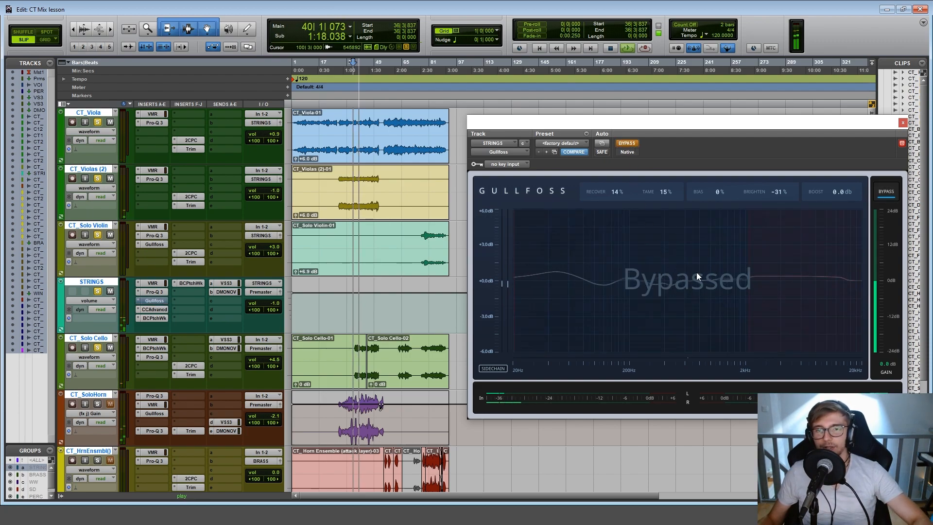
left_click(626, 143)
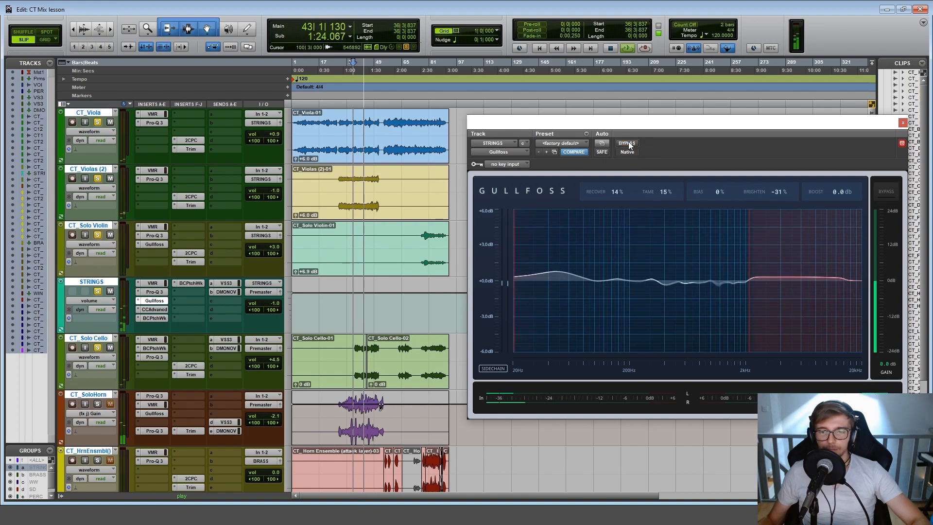
key("space")
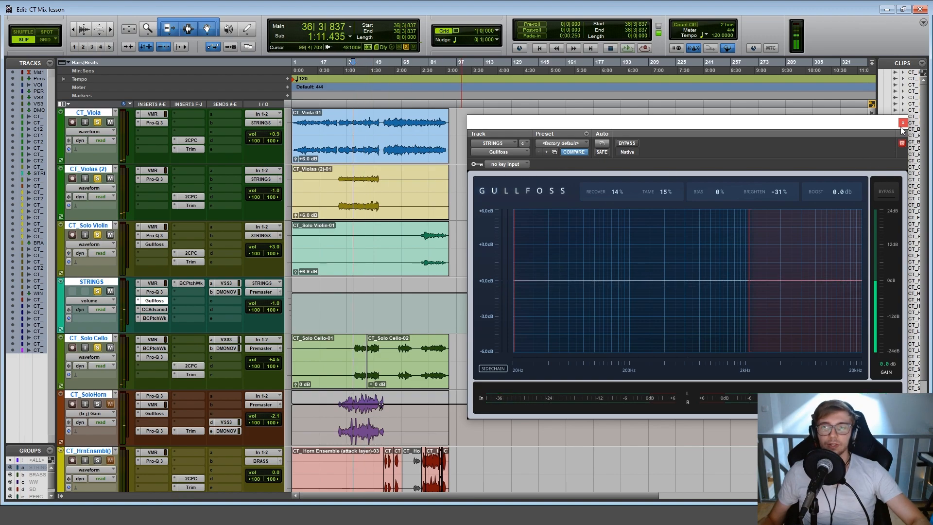
left_click(903, 122)
Mute the CT_Solo Cello track and play the strings from bar 42
left_click(395, 239)
left_click(110, 347)
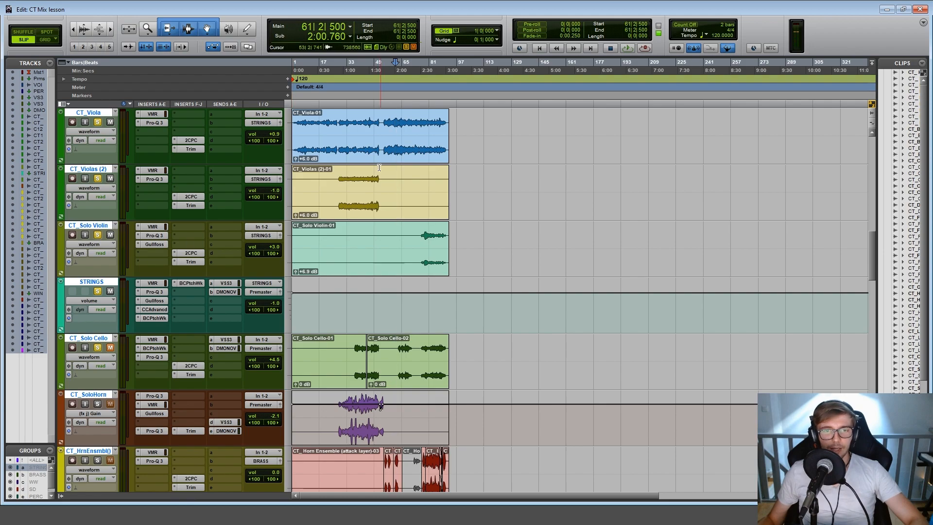
left_click(363, 65)
key("space")
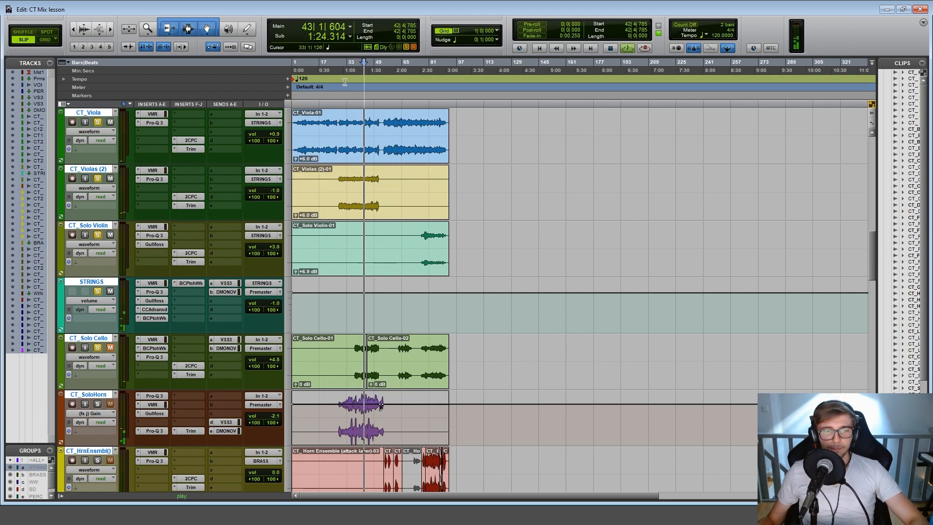
Open the Contemporary Color Advanced plug-in on the STRINGS bus and reposition the playhead at bar 35
left_click(153, 302)
left_click(154, 309)
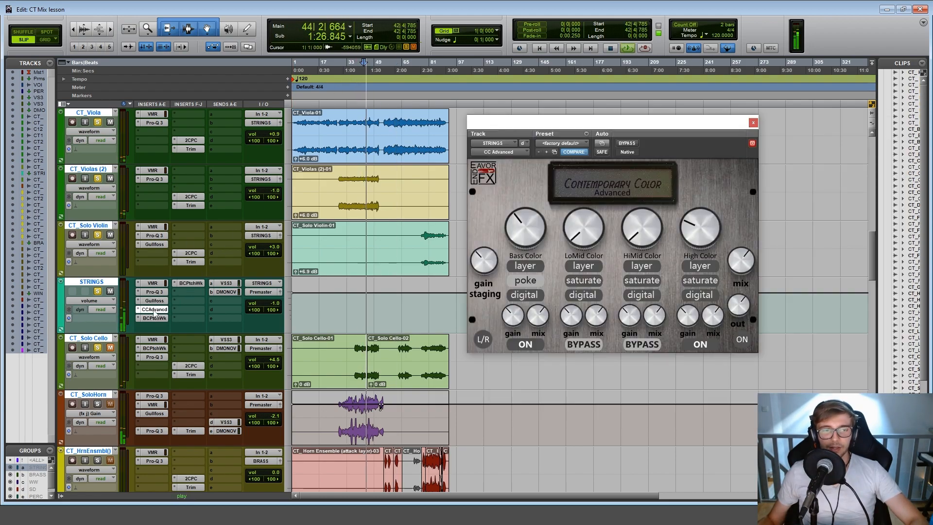
left_click(351, 63)
key("space")
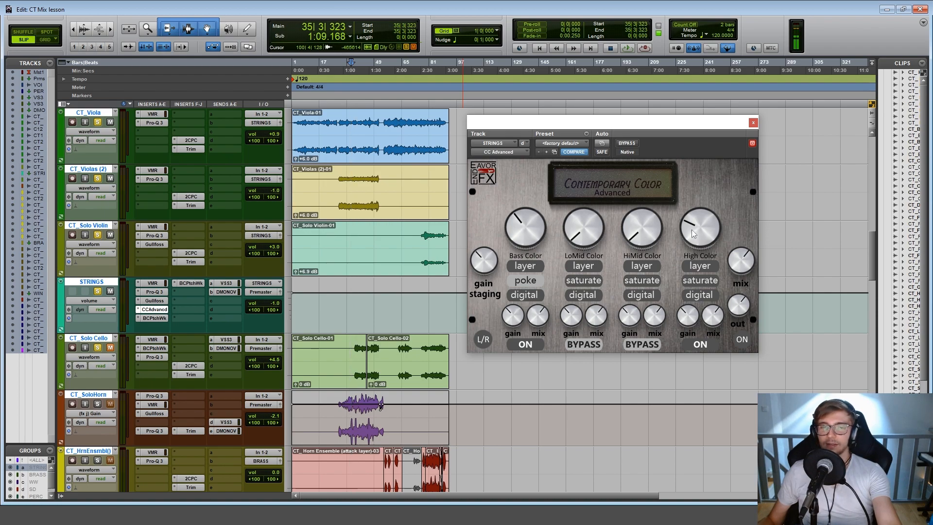
Play from bar 79 and compare the strings with Contemporary Color Advanced bypassed and active
left_click(357, 63)
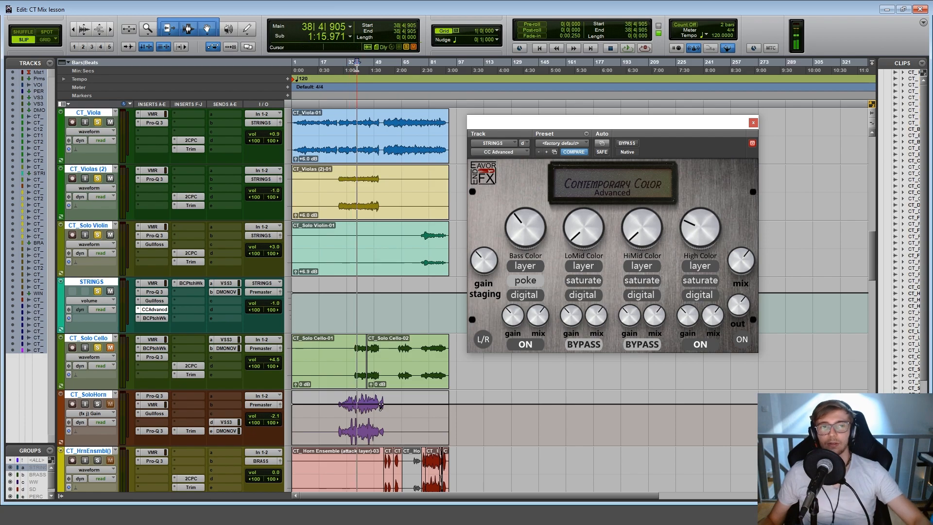
left_click(346, 64)
key("space")
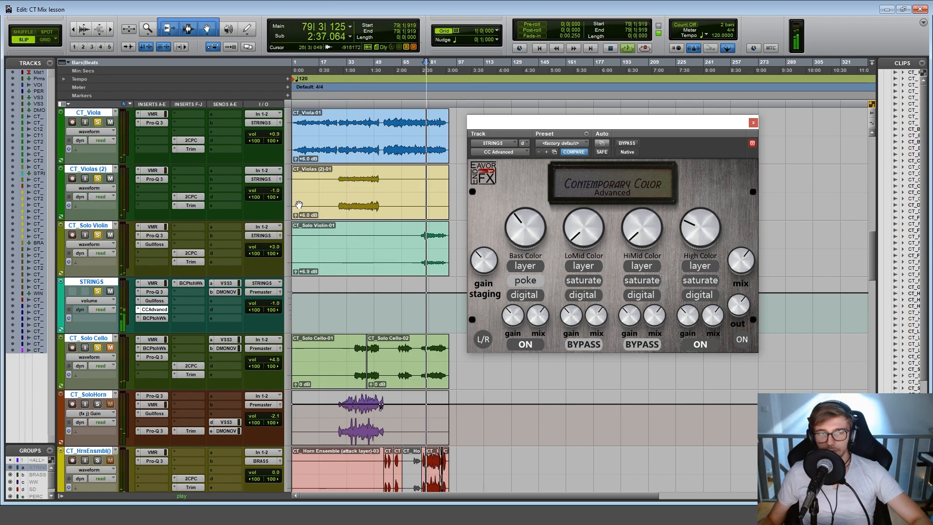
left_click(155, 310, "ctrl")
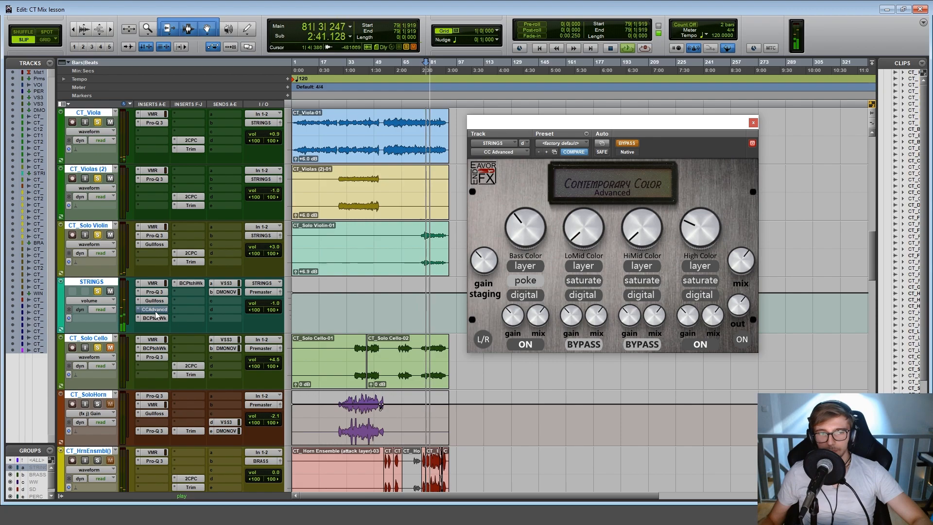
left_click(155, 311, "ctrl")
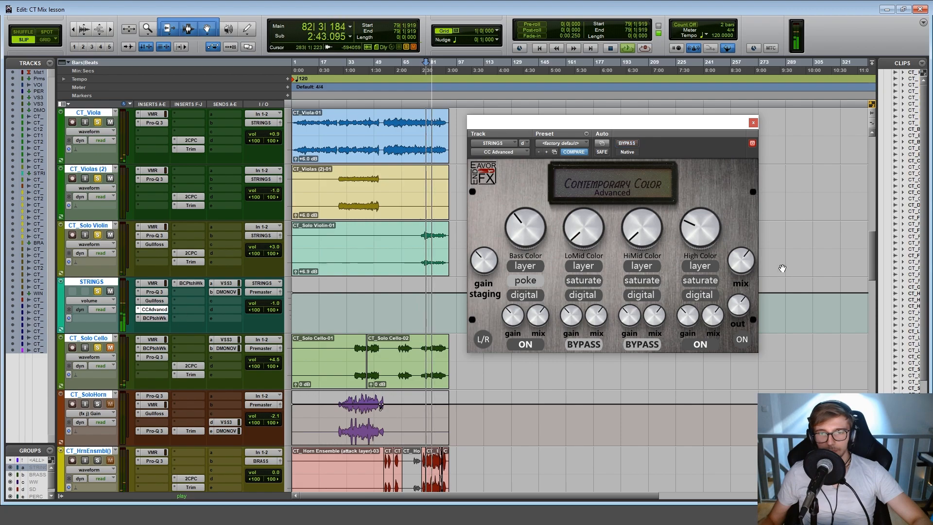
Adjust the High Color knob in Contemporary Color Advanced during playback, stop, and close the plug-in
left_click_drag(705, 224, 675, 399)
key("space")
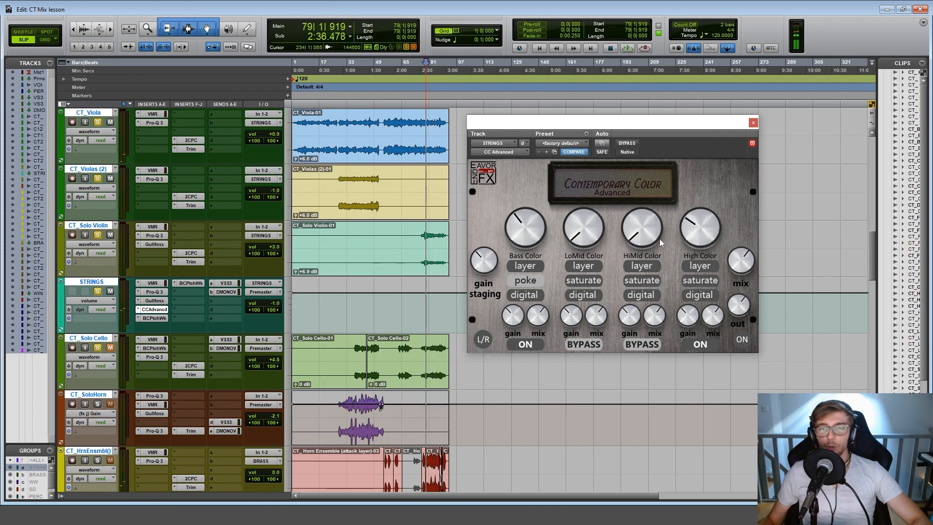
left_click(753, 122)
Open the first PatchWork insert on the STRINGS bus and show its SP2016 Reverb settings
left_click(154, 318)
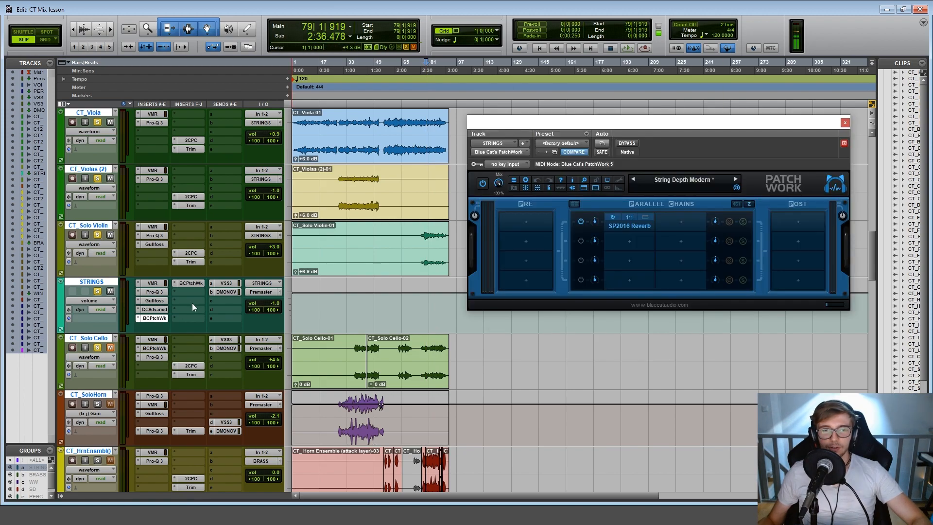
left_click(401, 73)
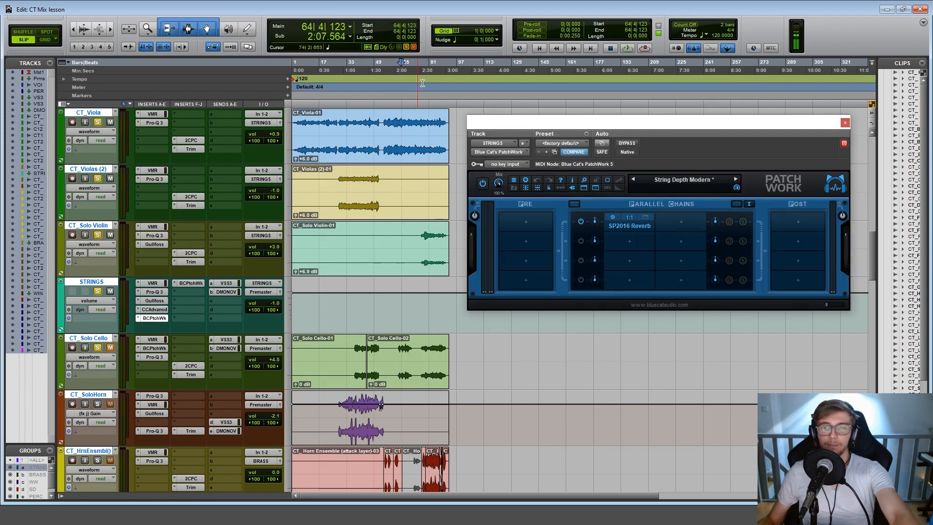
left_click(645, 217)
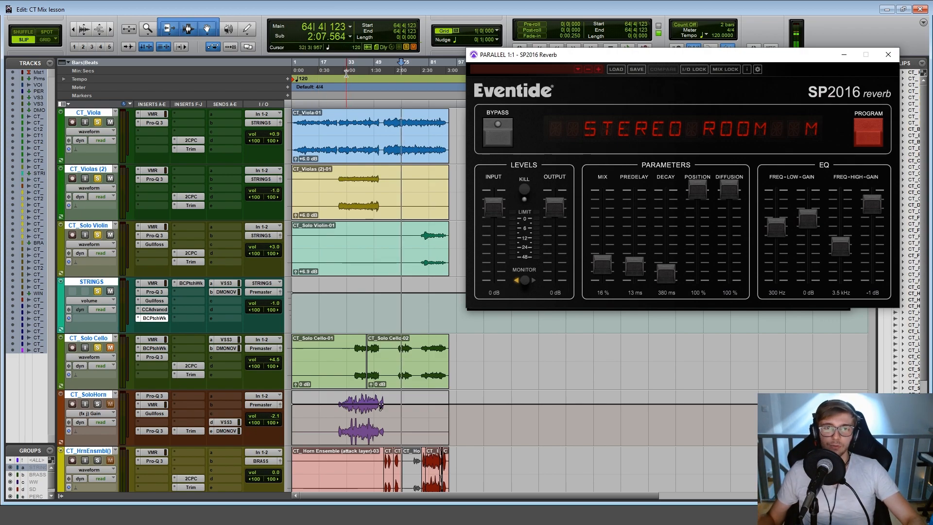
Listen to the strings through the SP2016 Stereo Room reverb from bar 14 and from bar 77
left_click(316, 67)
key("space")
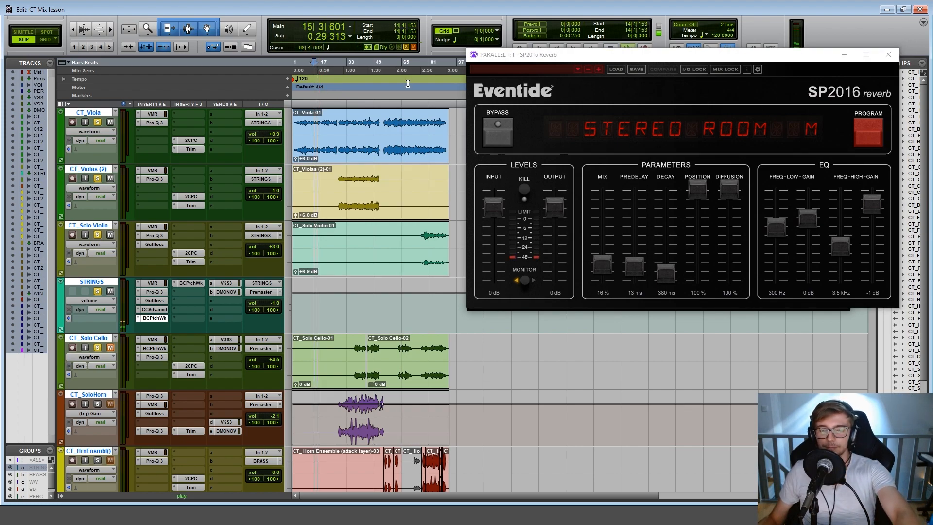
key("space")
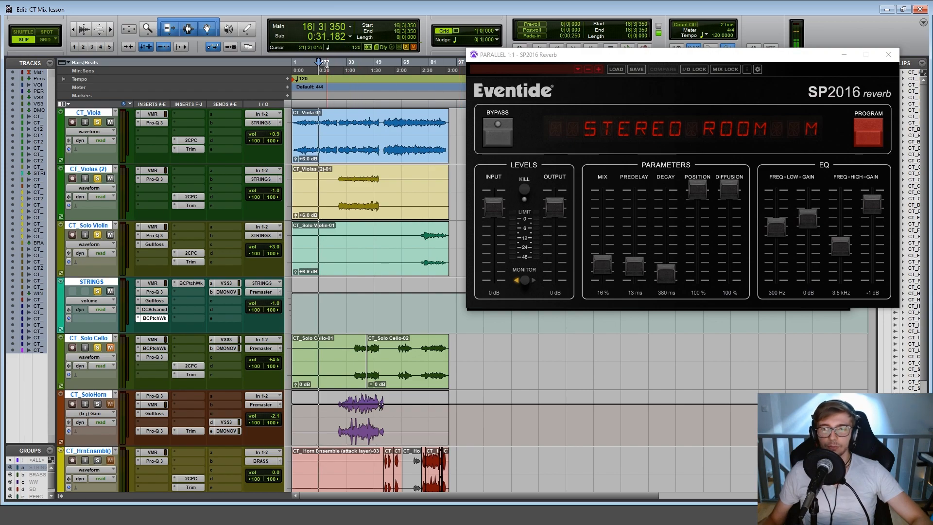
left_click(424, 67)
key("space")
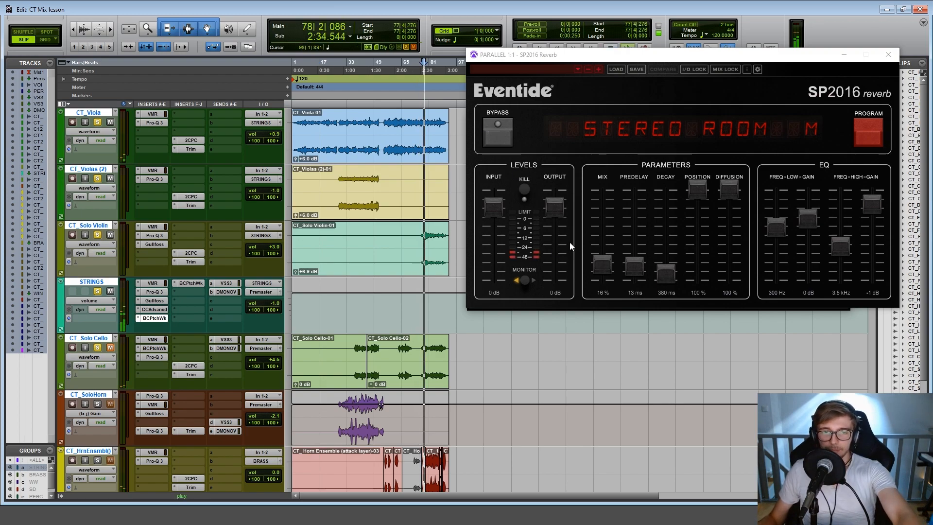
Compare the strings with the SP2016 Reverb mix at 0% and 34% during playback, restore it to 16%, and close the reverb
left_click_drag(604, 264, 618, 346)
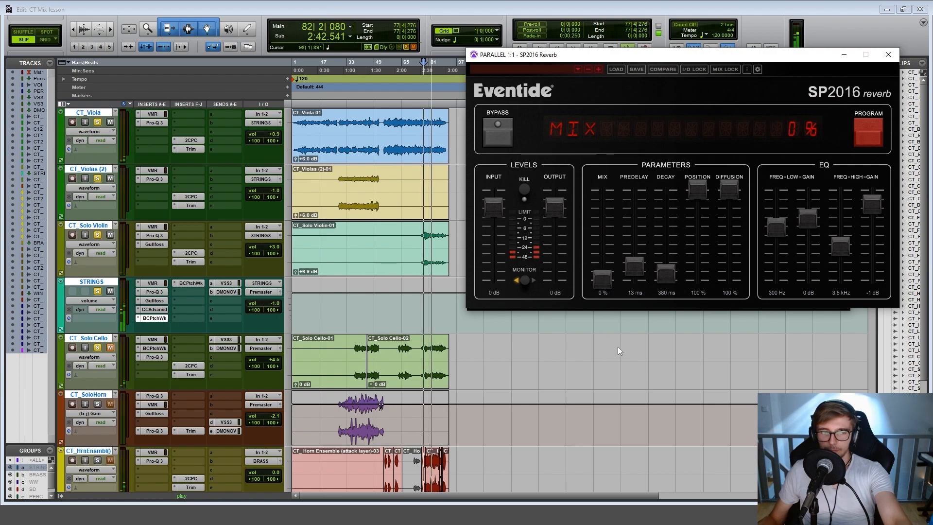
left_click_drag(618, 347, 605, 264)
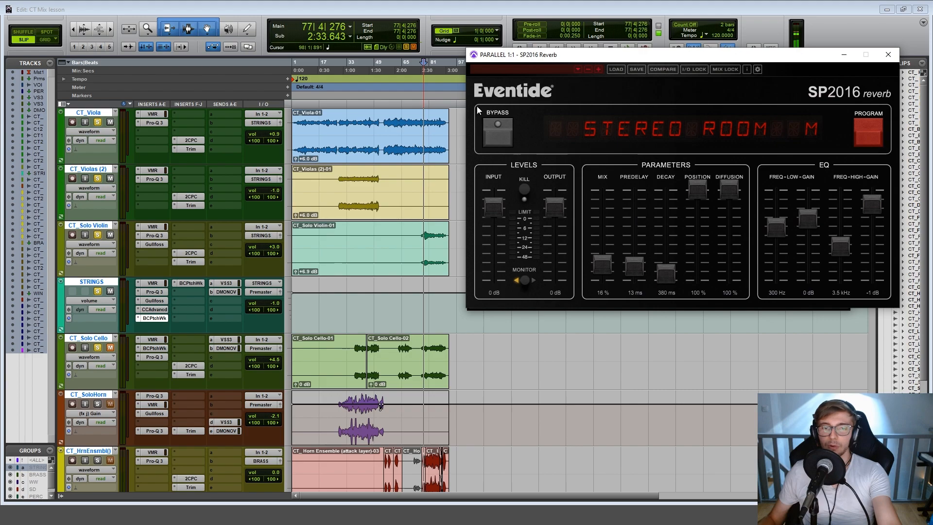
key("space")
key("space")
left_click_drag(607, 267, 608, 252)
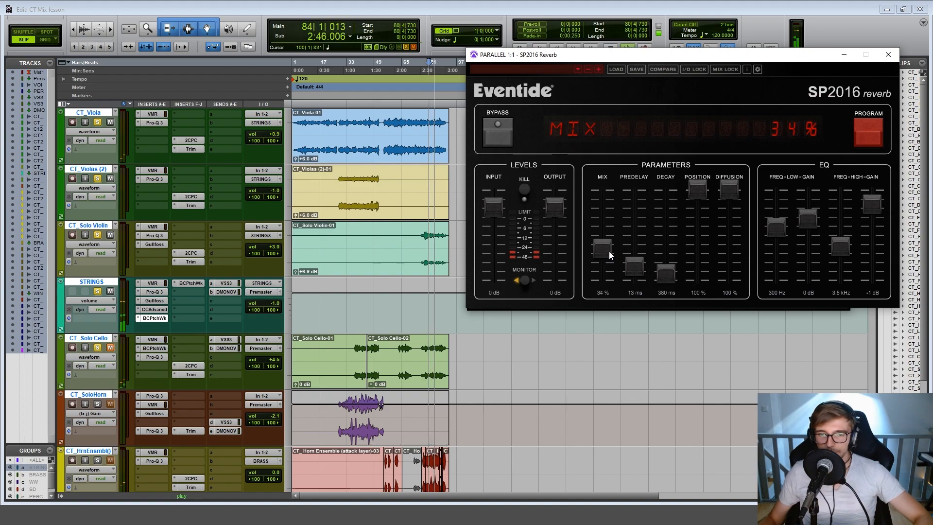
mouse_move(609, 251)
left_mouse_down()
mouse_move(607, 300)
mouse_move(605, 236)
mouse_move(607, 267)
left_mouse_up()
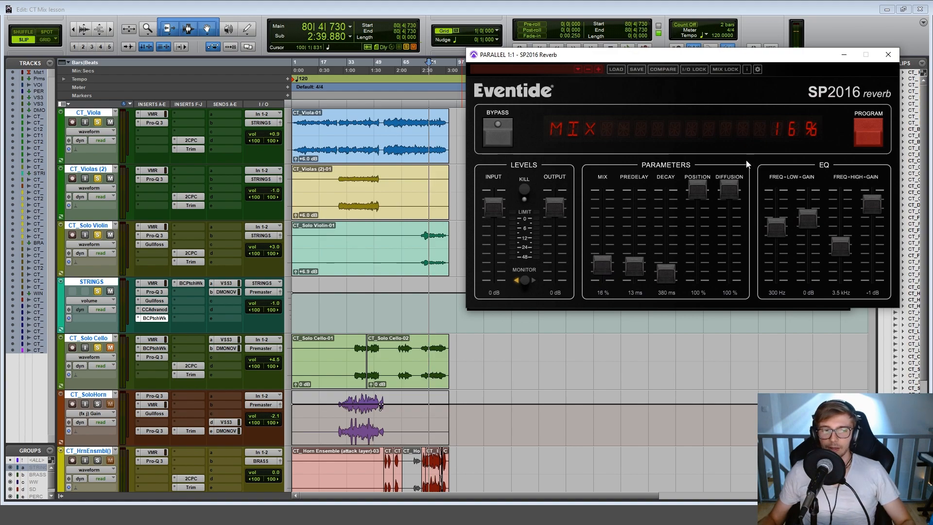
left_click(888, 55)
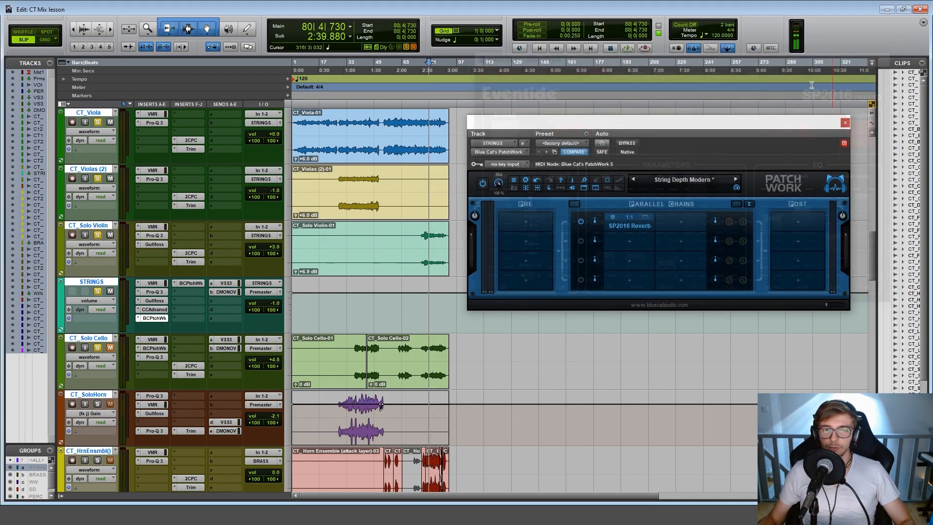
Open the second PatchWork insert on the STRINGS bus and inspect the Pro-Q 3 Soft Rolloff curve in its Doubler ER chain
left_click(194, 284)
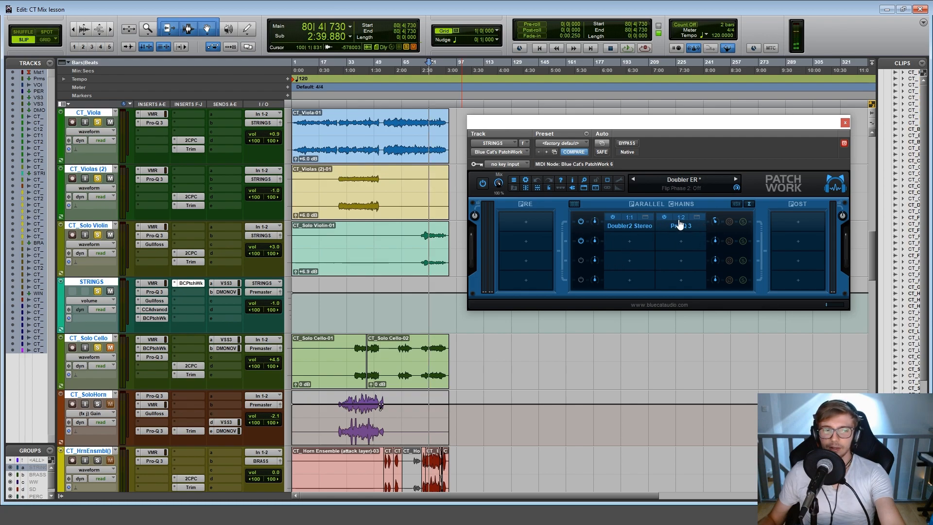
left_click_drag(654, 128, 469, 263)
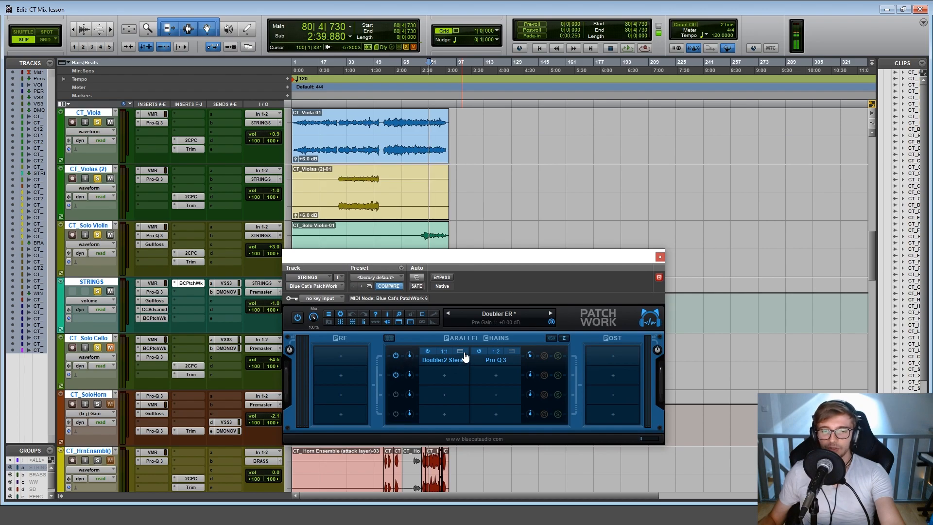
left_click(511, 351)
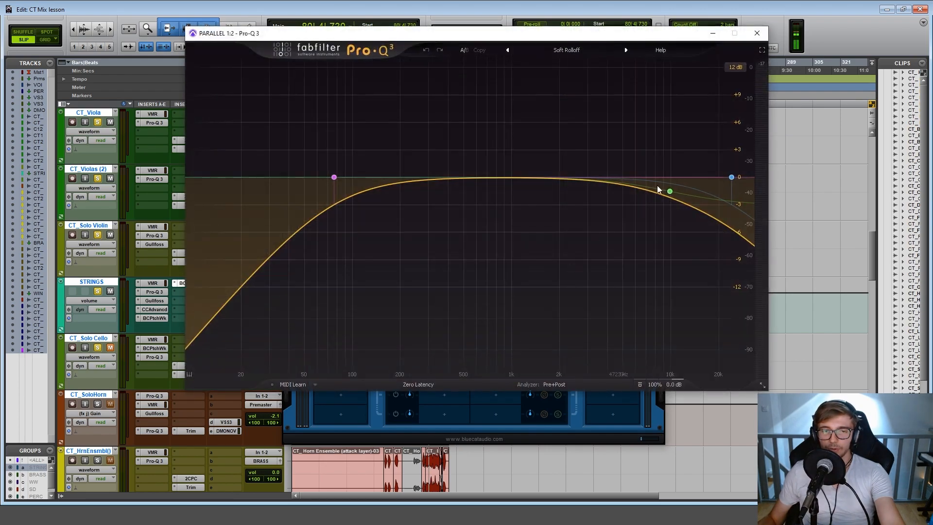
left_click(757, 33)
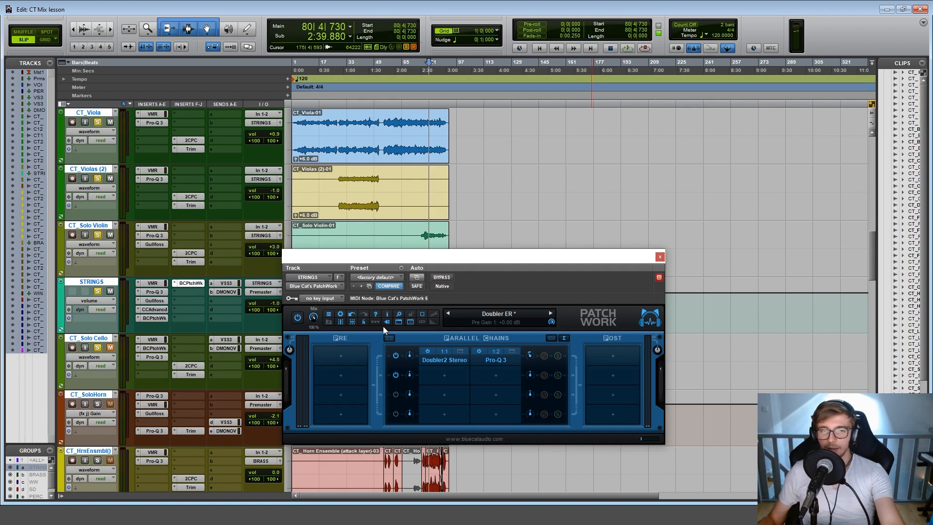
Show the Doubler2 Stereo settings, toggle its second voice, and look over the panning of the individual string tracks
left_click(444, 359)
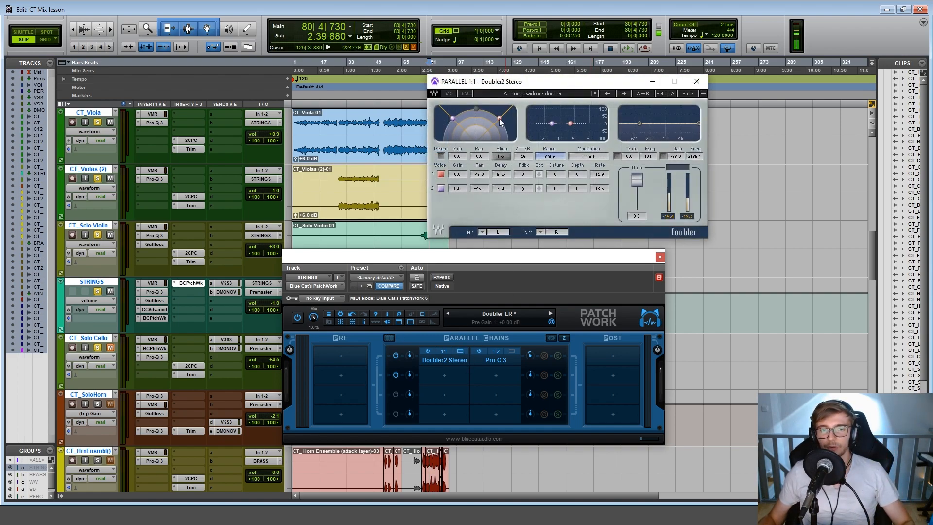
left_click(442, 188)
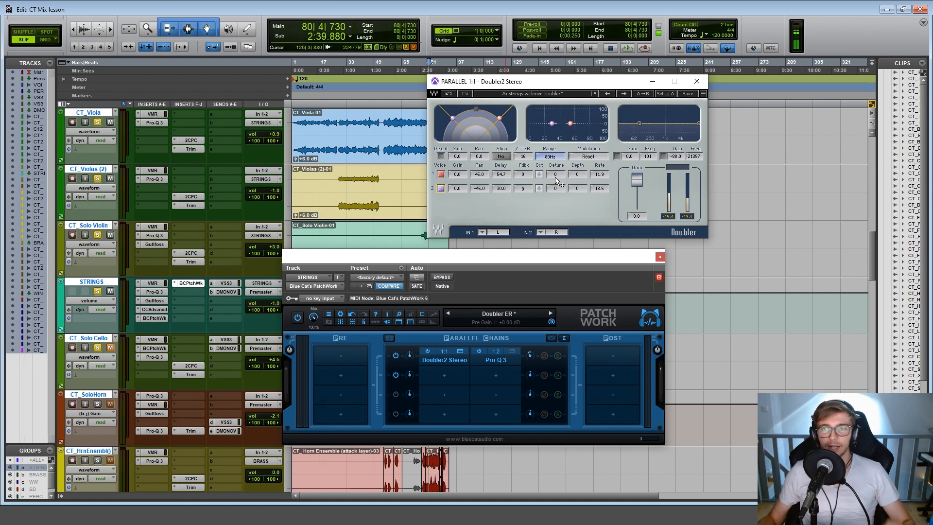
scroll(211, 196, "up", 10)
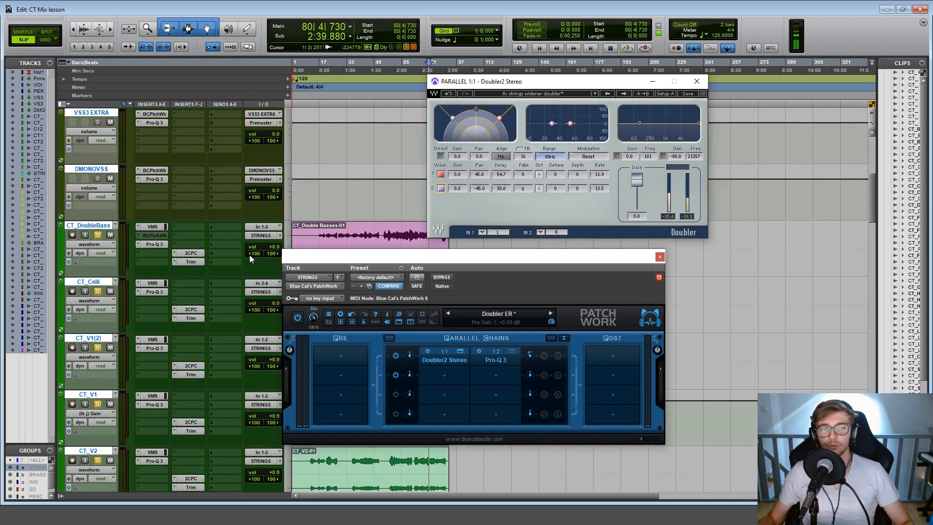
scroll(200, 321, "down", 8)
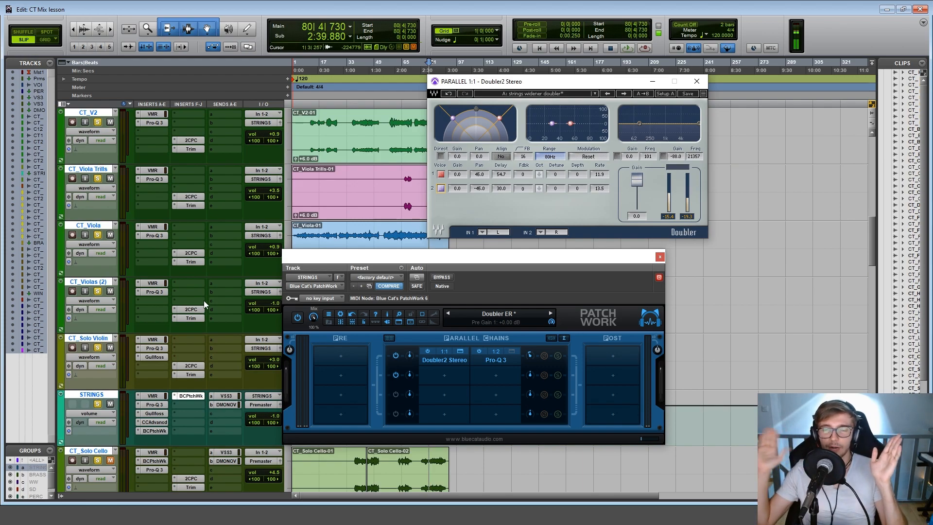
Show the Pro-Q 3 curve after the doubler once more, and close both the Pro-Q 3 and Doubler2 Stereo windows
left_click(514, 355)
left_click(514, 355)
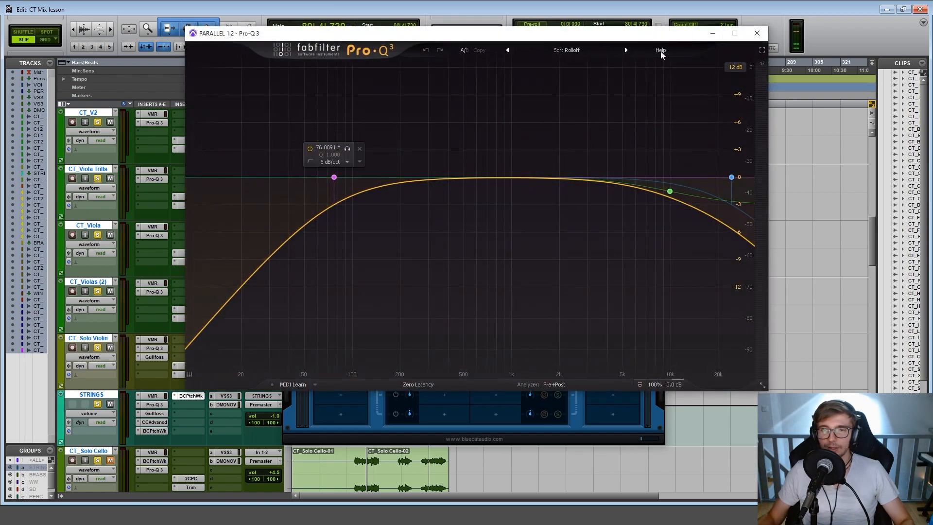
left_click(756, 33)
left_click(703, 78)
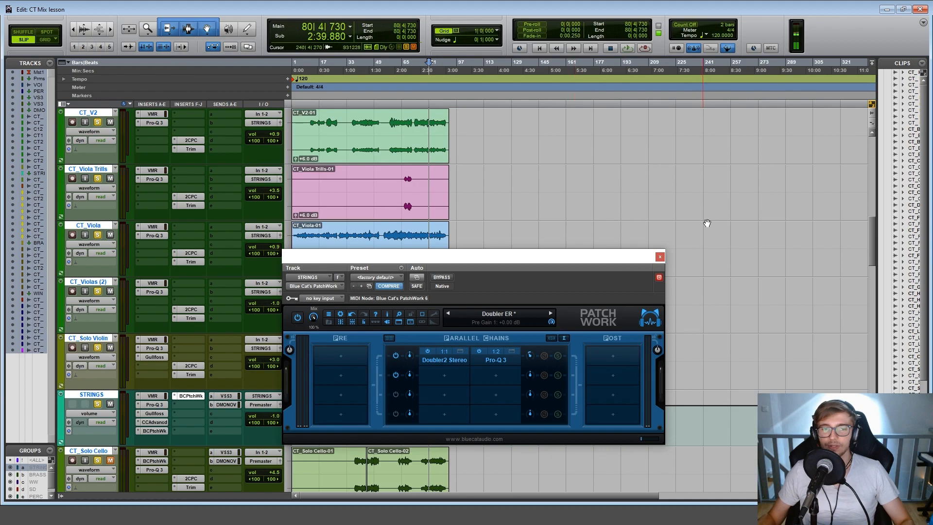
Move the PatchWork window clear of the clips and audition CT_V2 and CT_V1 soloed in turn, playing from bar 74
left_click_drag(500, 258, 693, 180)
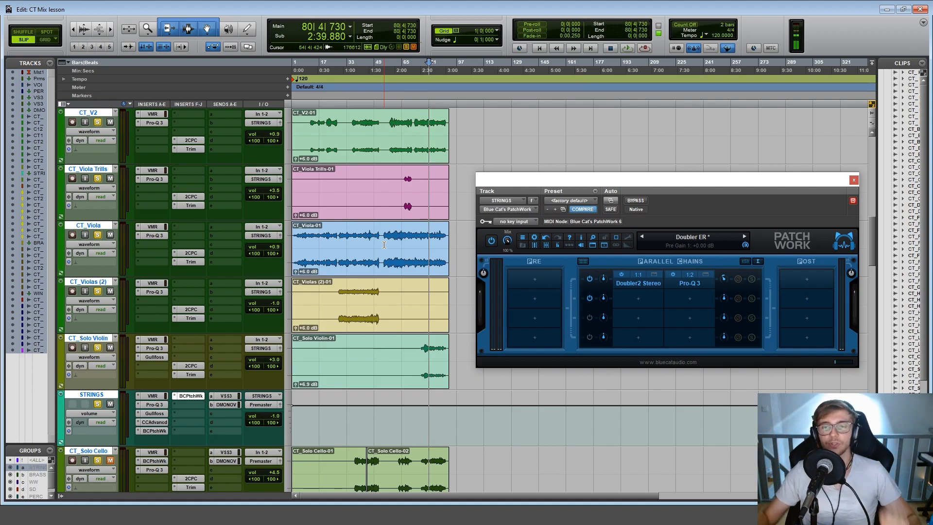
mouse_move(724, 280)
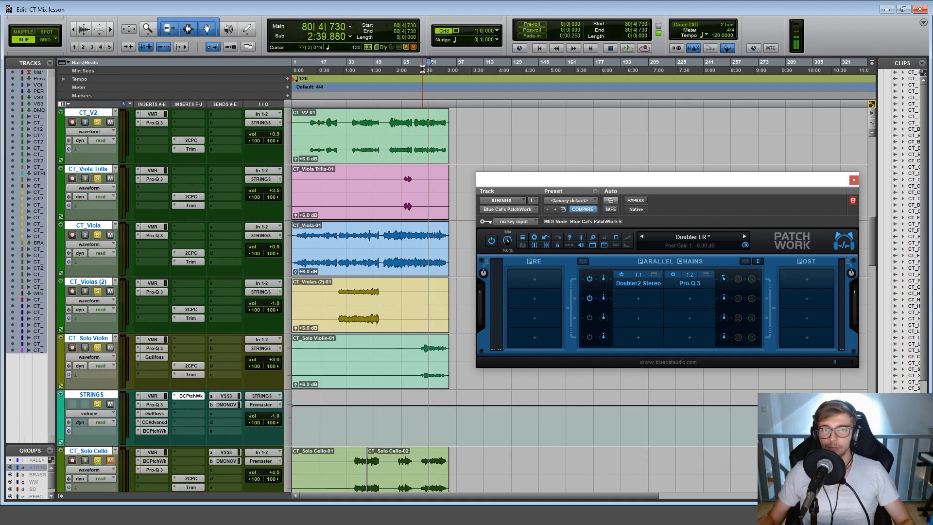
left_click(419, 68)
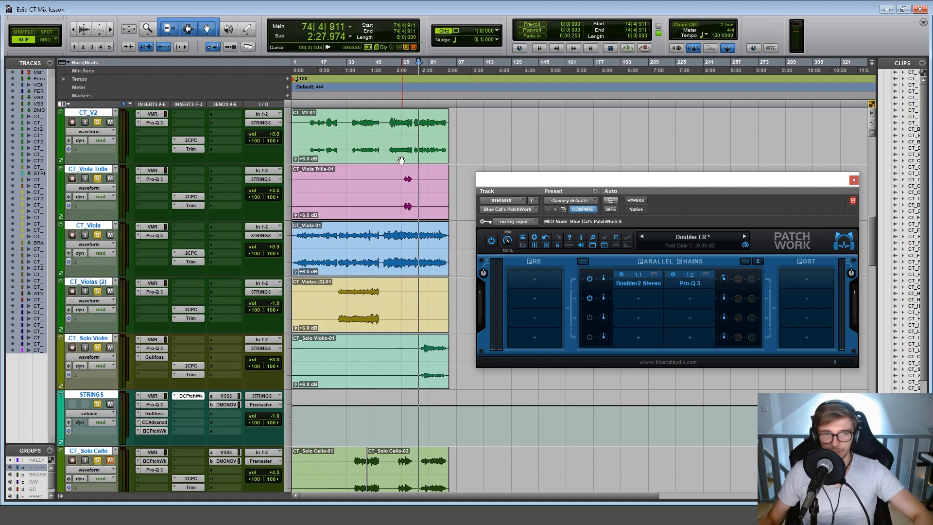
scroll(372, 229, "up", 3)
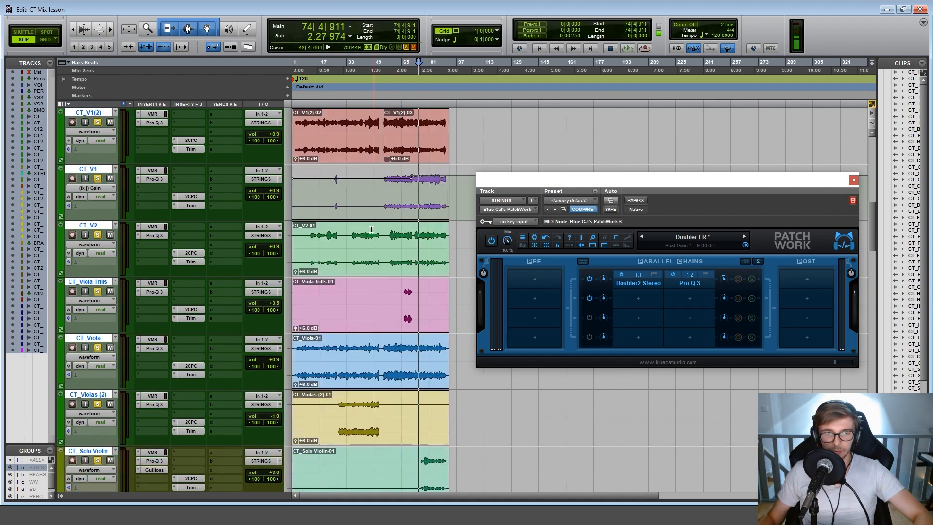
left_click(97, 235)
key("space")
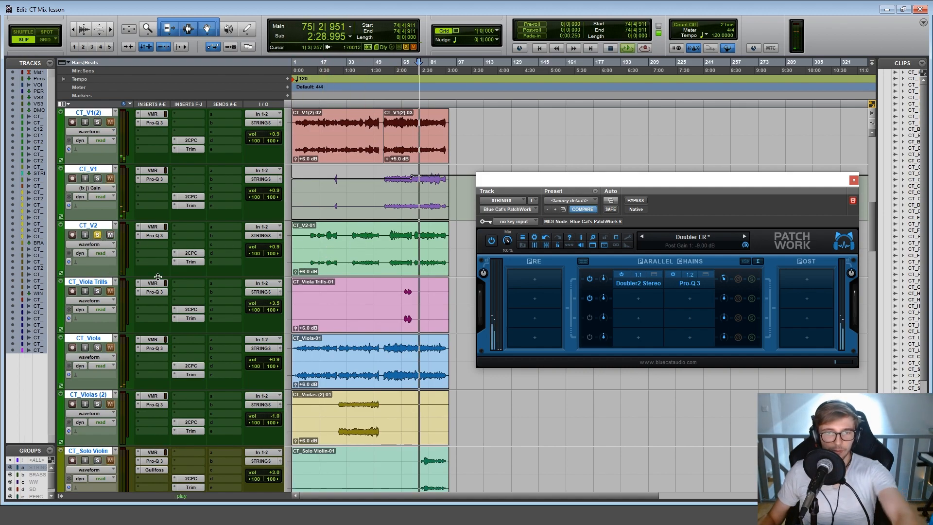
left_click(98, 179)
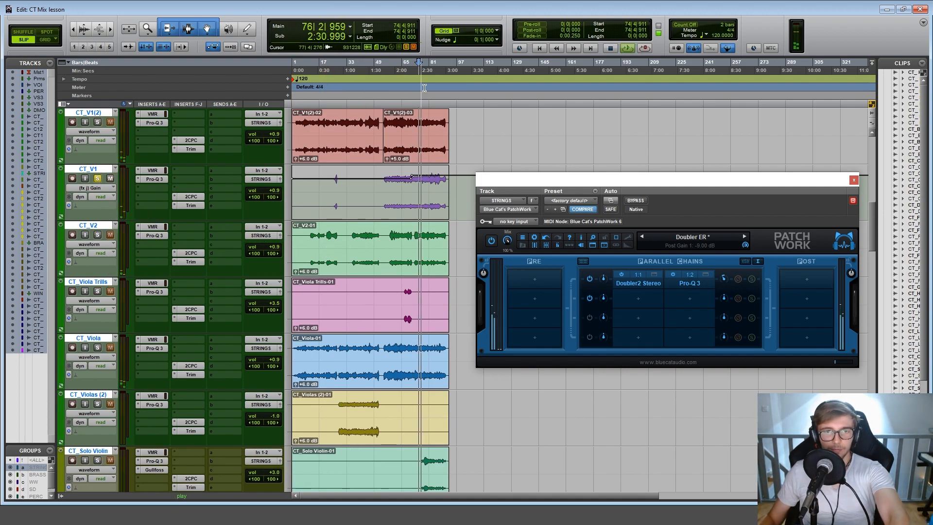
Play the soloed violins from bar 72 while varying the post gain of PatchWork's first parallel chain, and stop
left_click(414, 68)
scroll(377, 223, "down", 5)
left_click(191, 227)
left_click(191, 228)
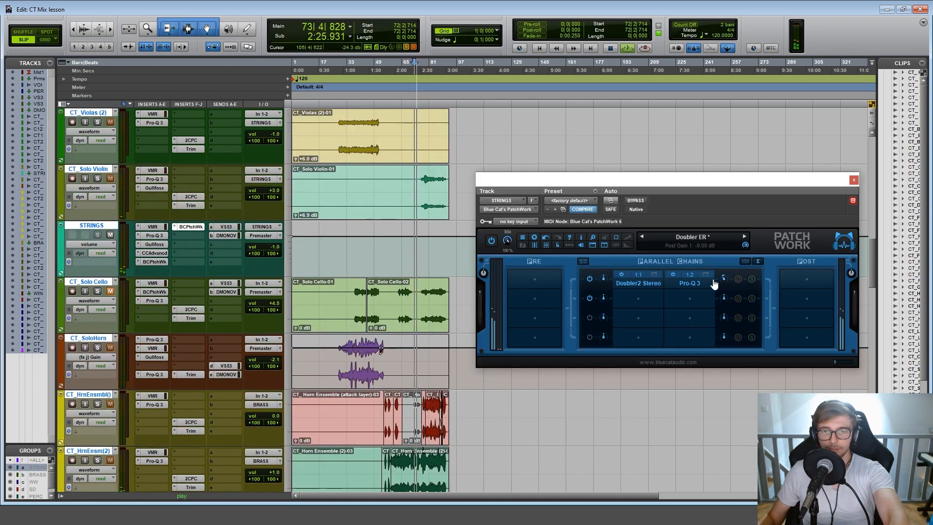
left_click_drag(723, 279, 717, 355)
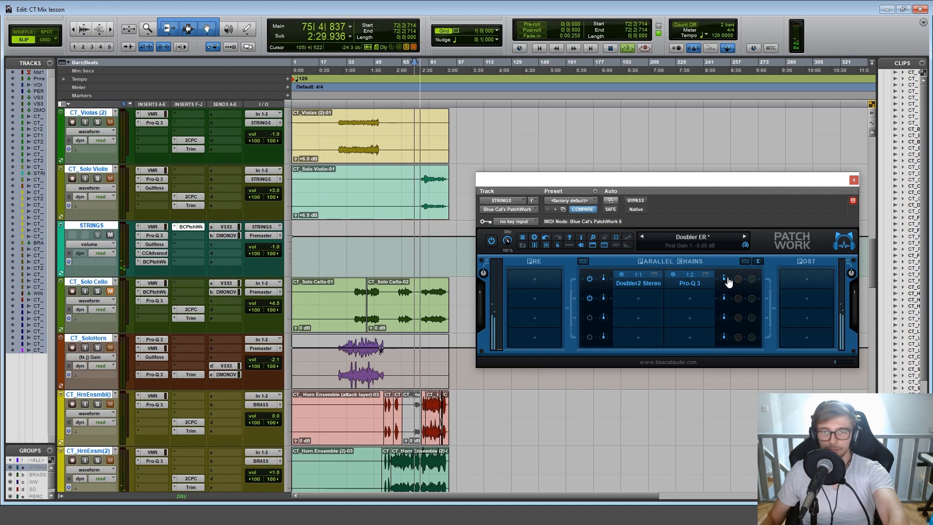
left_click_drag(734, 278, 733, 278)
key("space")
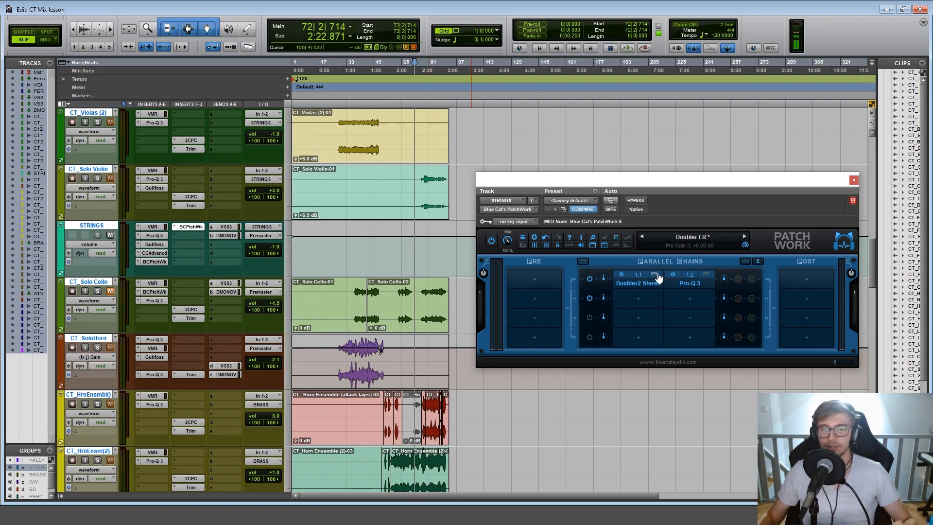
Recheck the Doubler2 Stereo settings, and set the first chain's post gain to -8.00 dB while playing from bar 75
left_click(654, 274)
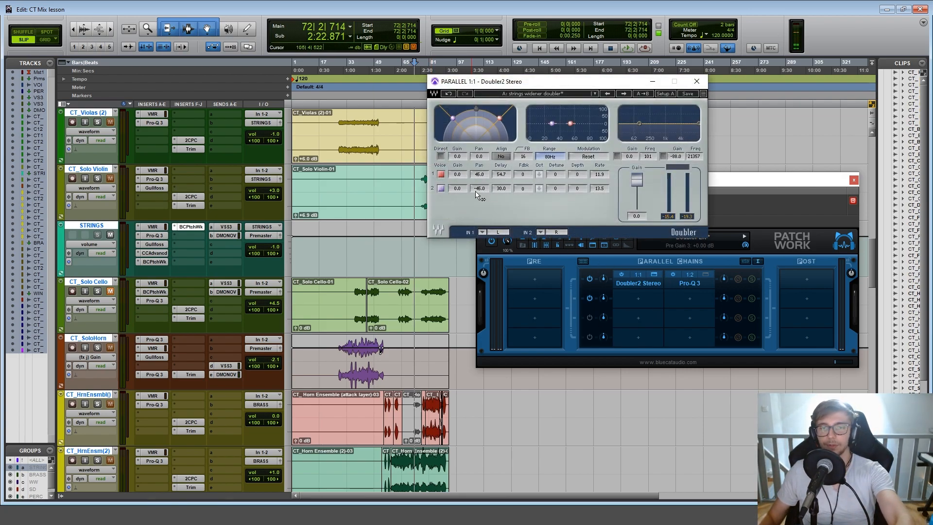
left_click(696, 82)
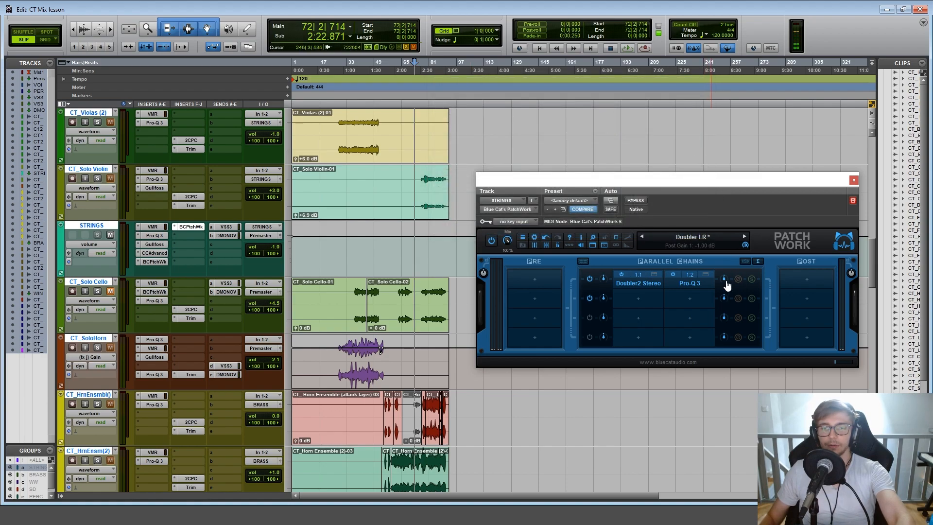
left_click(420, 64)
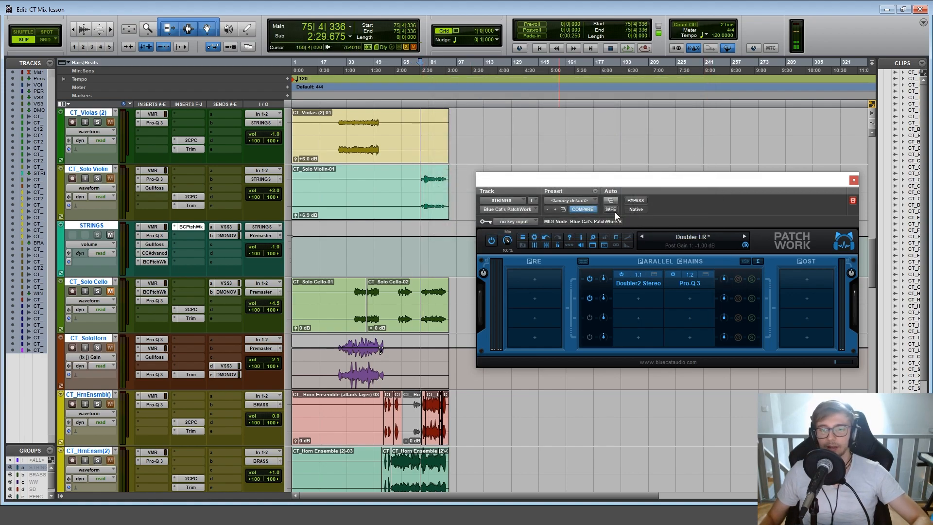
key("space")
left_click_drag(723, 278, 722, 292)
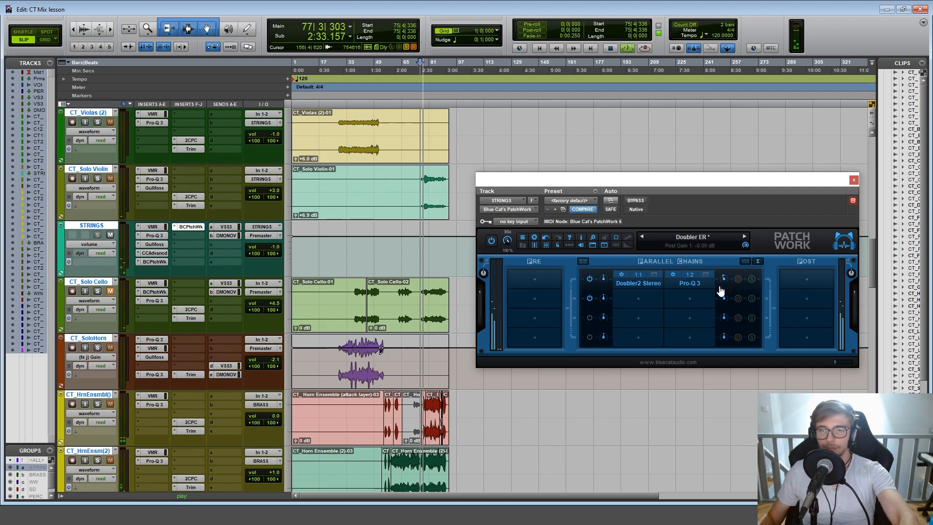
Compare the violins with the Doubler ER PatchWork bypassed and active, stop playback, and close the plug-in after a last look
left_click(635, 201)
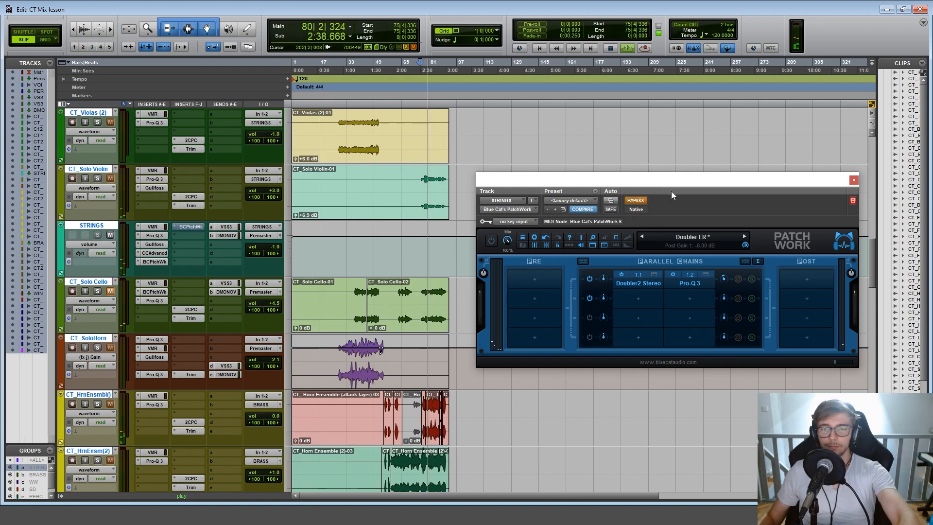
left_click(639, 201)
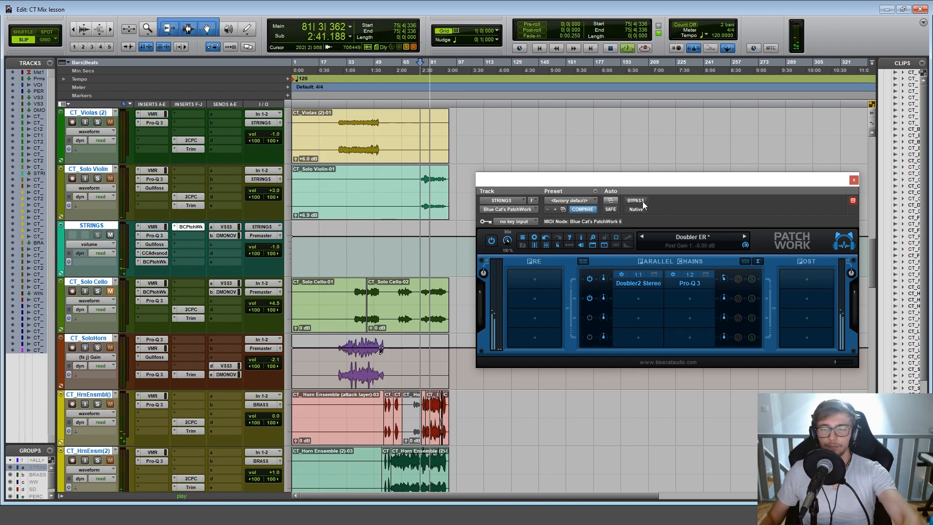
key("space")
key("ctrl+w")
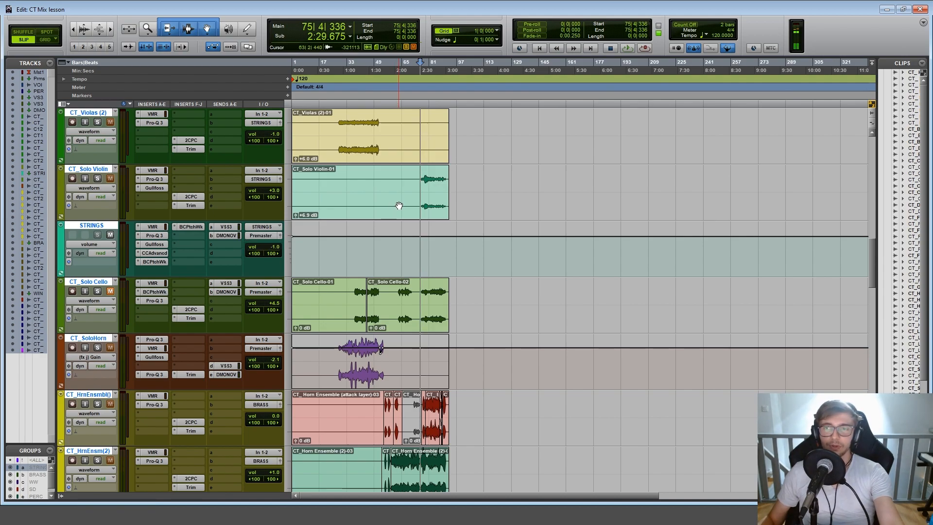
left_click(191, 227)
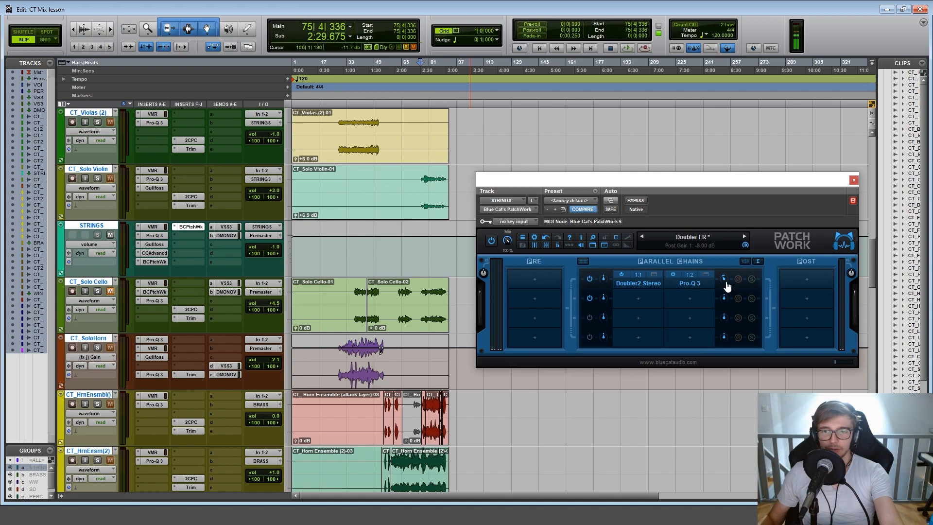
left_click(854, 180)
Clear the active solo and play the full mix from bar 72 while viewing the tracks around the STRINGS bus
scroll(455, 208, "up", 4)
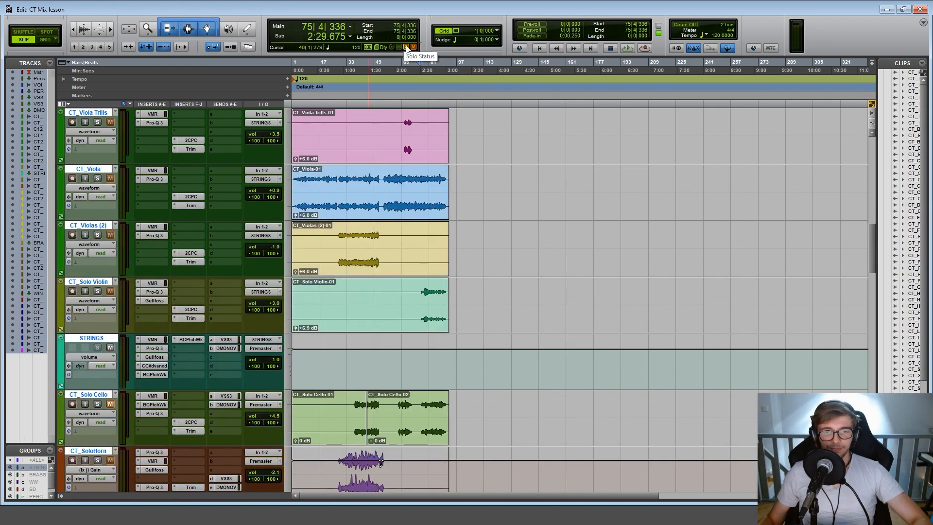
left_click(414, 63)
left_click(425, 64)
left_click(414, 63)
key("space")
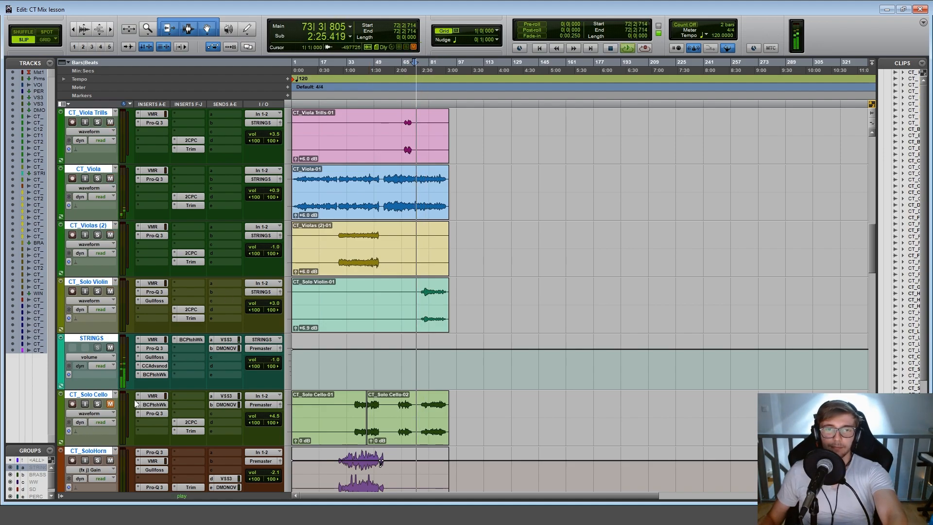
scroll(394, 380, "down", 4)
scroll(395, 381, "down", 2)
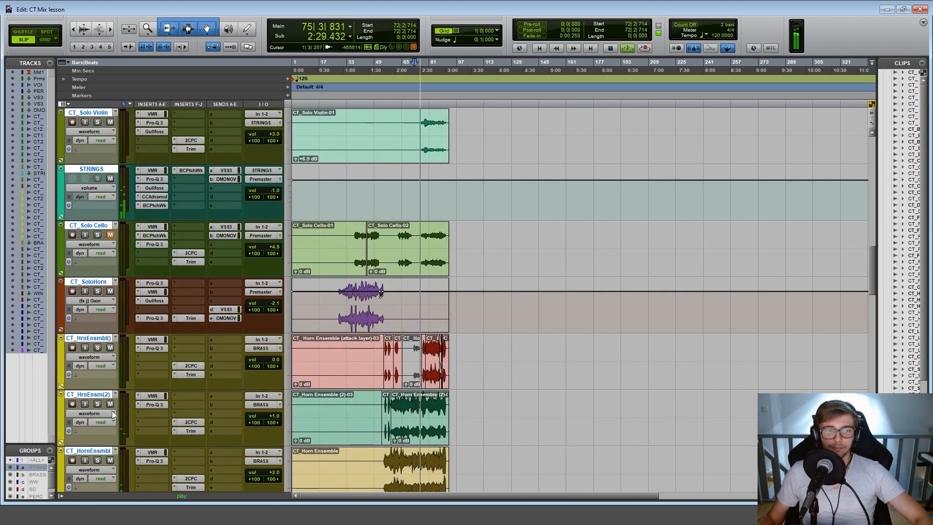
Solo the string tracks and the STRINGS bus, view them during playback, and stop
left_click(11, 468)
scroll(206, 349, "up", 8)
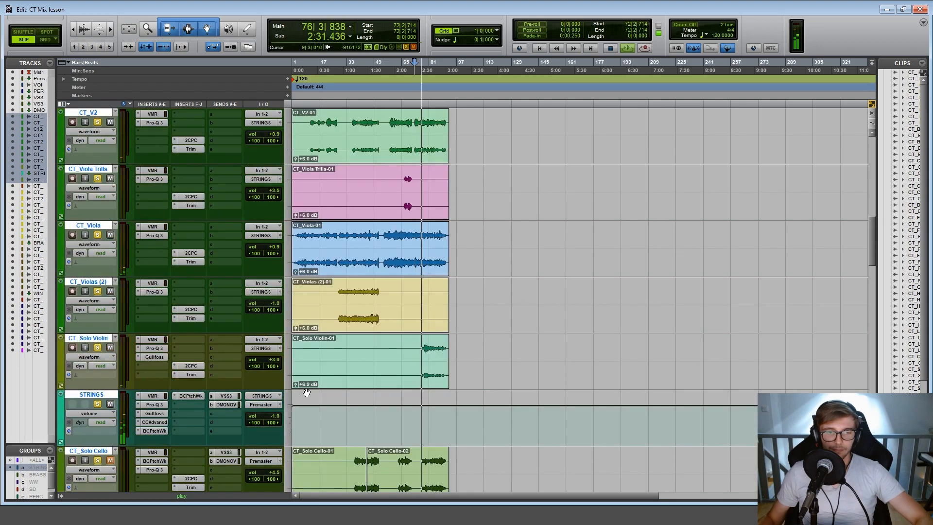
scroll(206, 349, "down", 2)
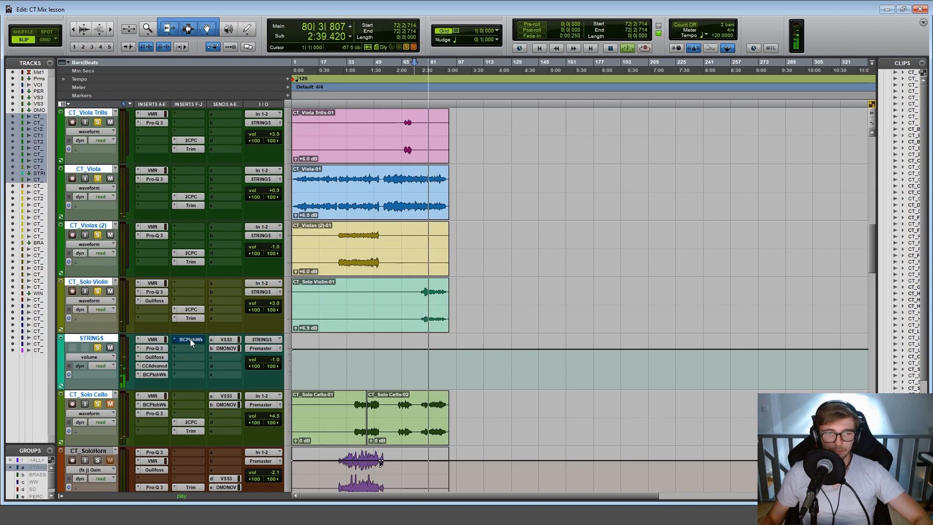
key("space")
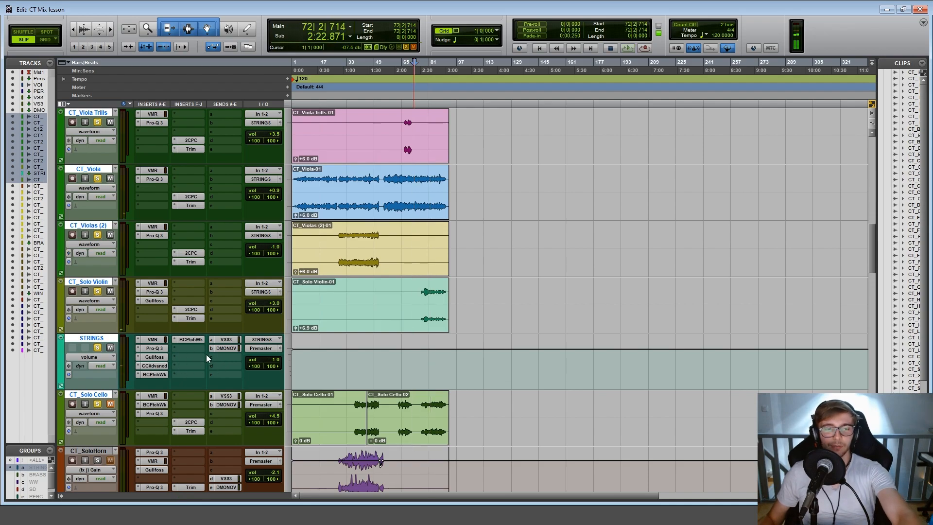
View the STRINGS bus's VSS3 send level, and open the PatchWork plug-in on the VSS3 reverb track
left_click(233, 340)
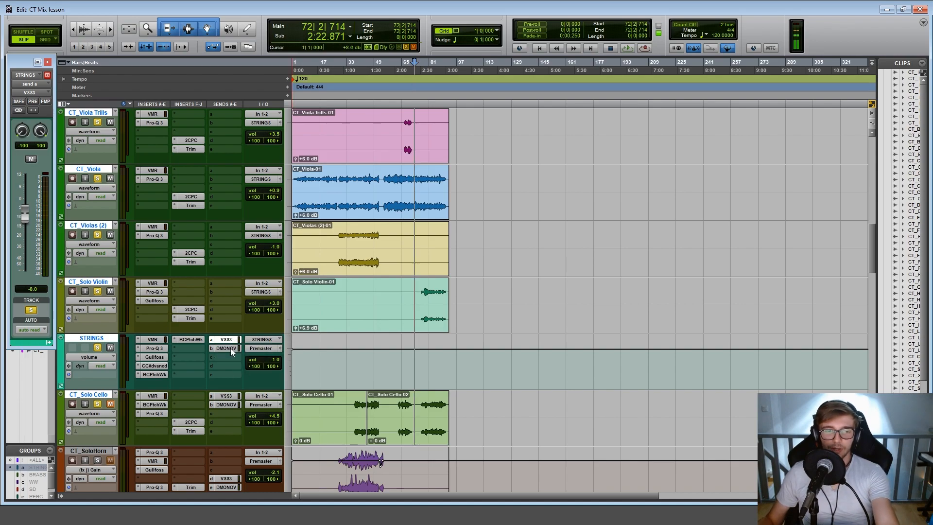
left_click(227, 339)
scroll(557, 339, "up", 10)
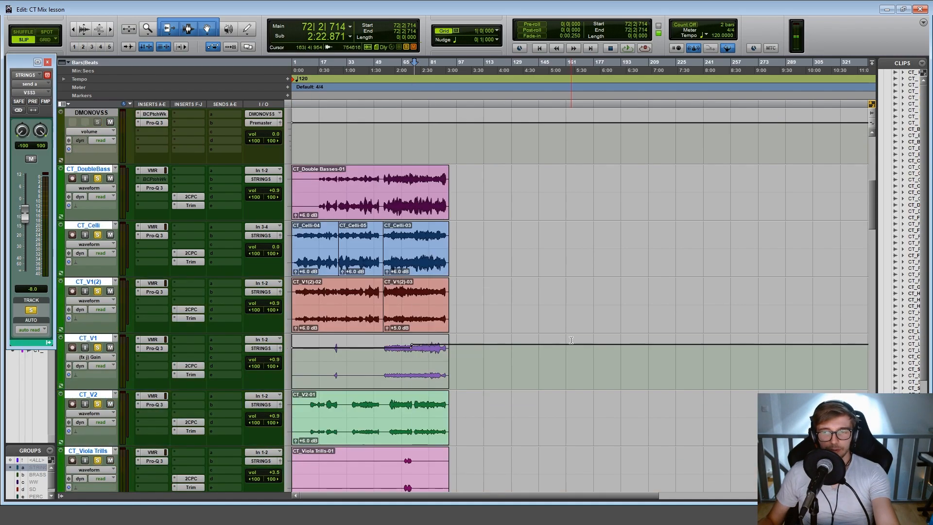
scroll(521, 334, "down", 2)
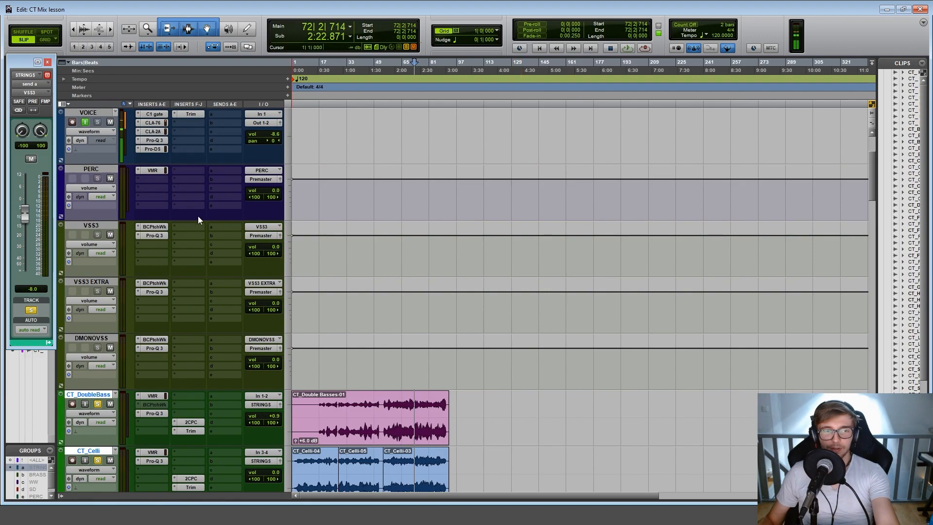
left_click(159, 228)
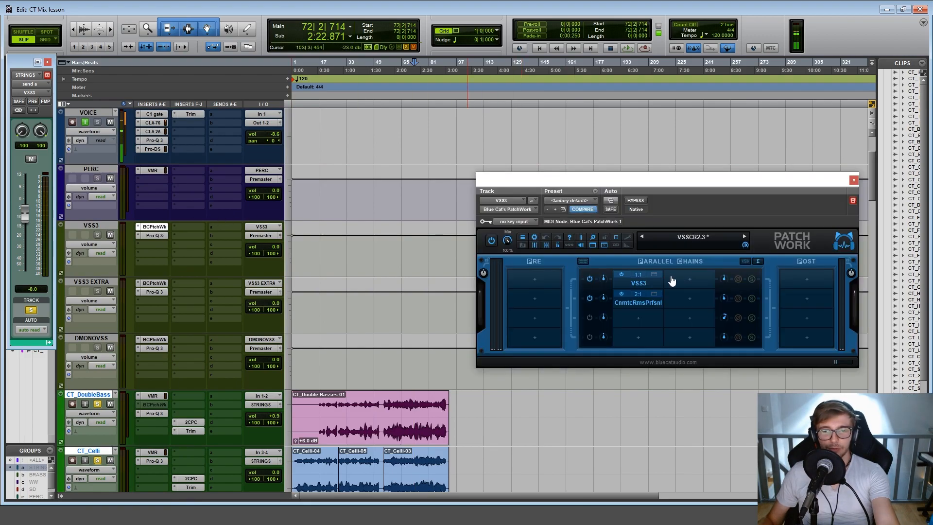
Examine the VSS3 reverb in PatchWork's first parallel chain, close it, and open the Cinematic Rooms reverb in the second chain
left_click(655, 275)
left_click_drag(699, 97, 797, 98)
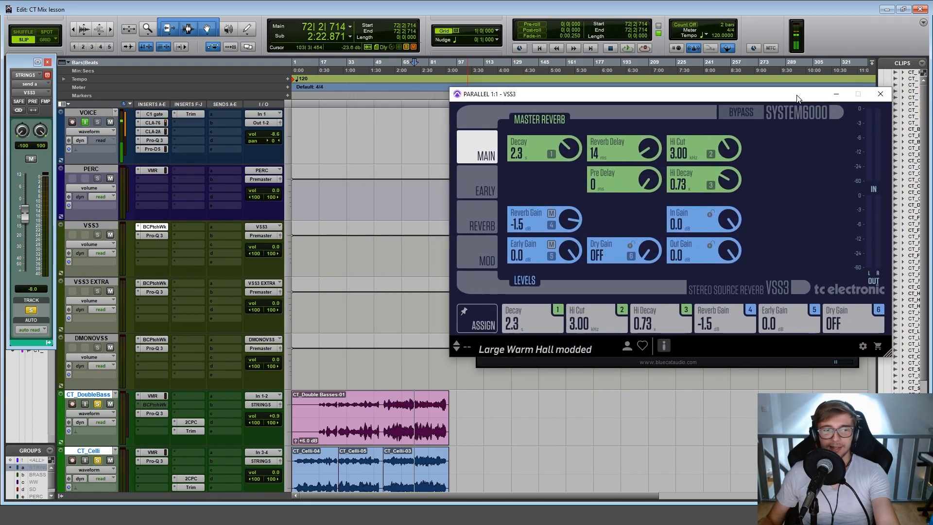
left_click_drag(720, 95, 389, 83)
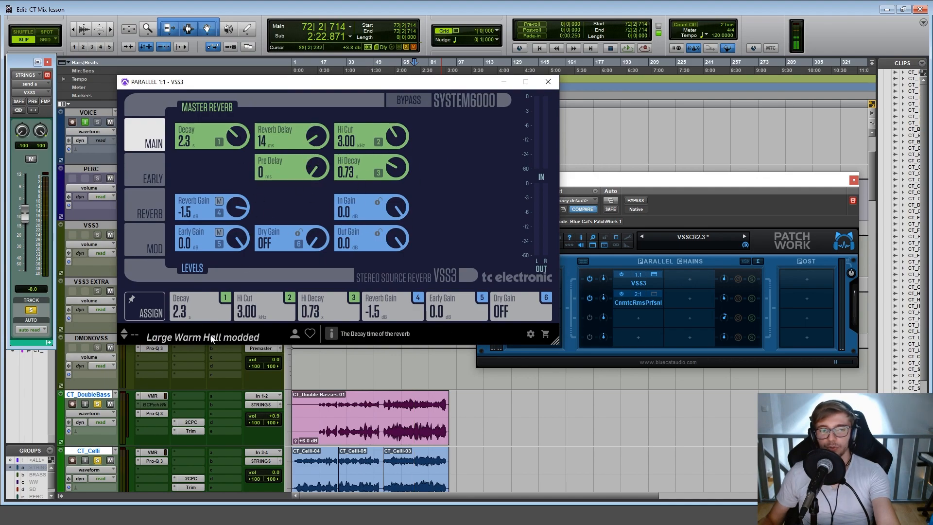
left_click(548, 82)
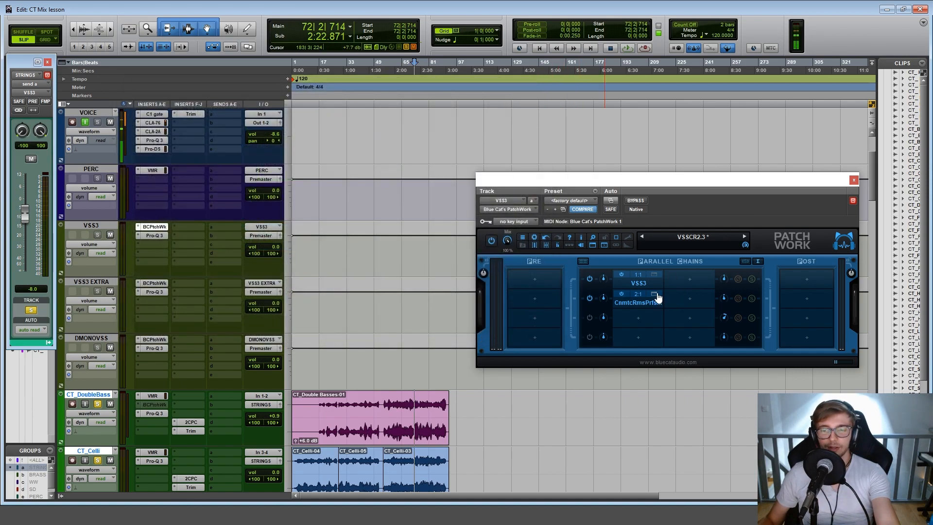
left_click(656, 295)
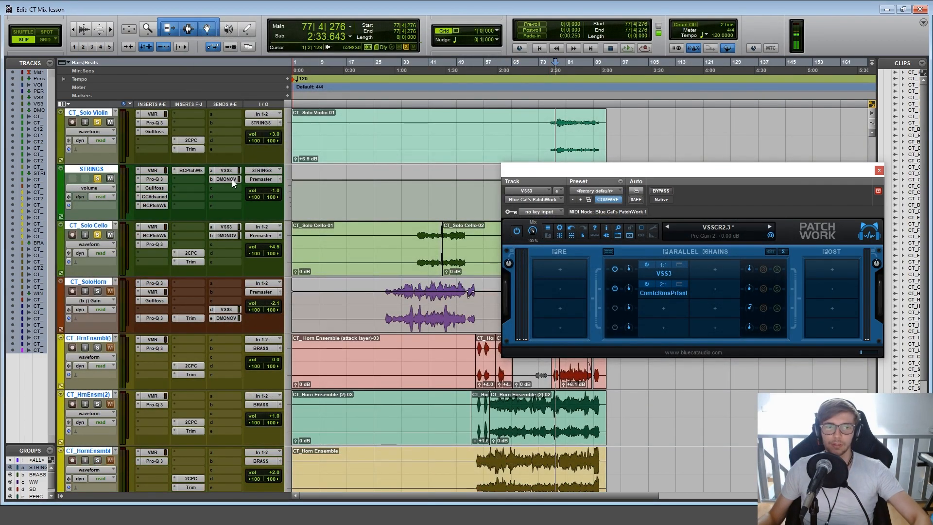
Check the DMONOV send on the STRINGS bus, close the PatchWork window, and look through the individual string tracks
left_click(228, 180)
left_click(228, 180)
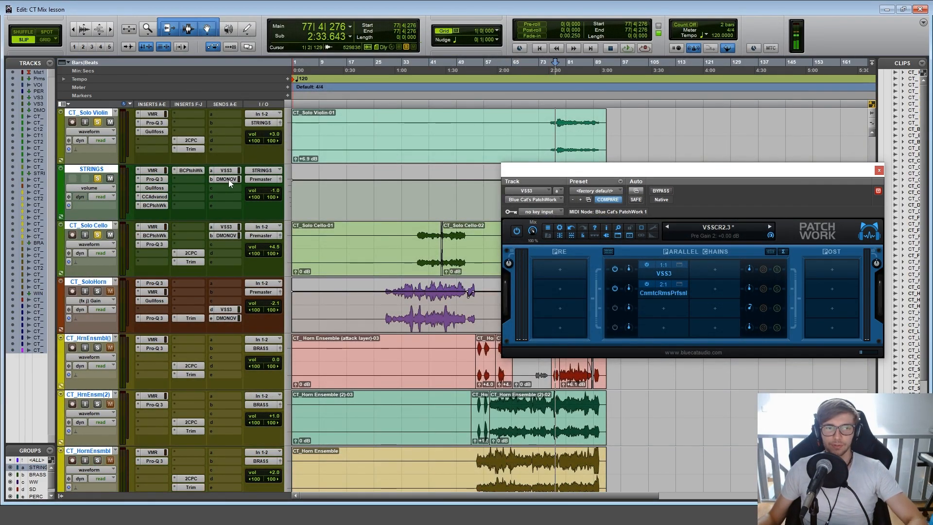
left_click(879, 171)
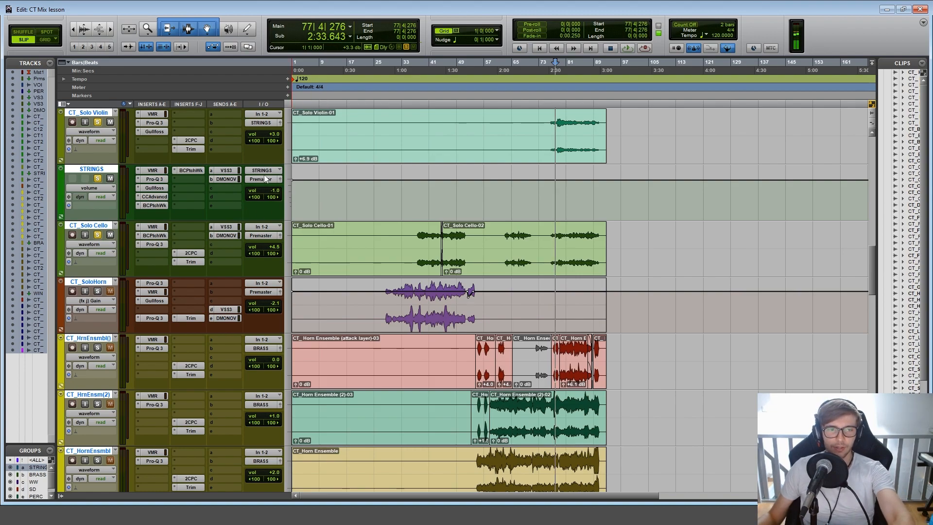
scroll(451, 312, "up", 5)
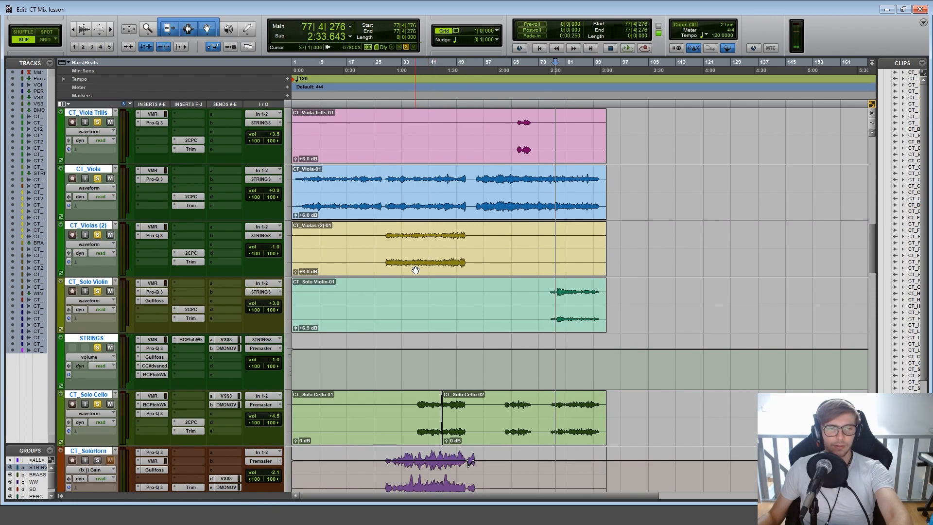
scroll(428, 258, "up", 10)
scroll(413, 273, "down", 10)
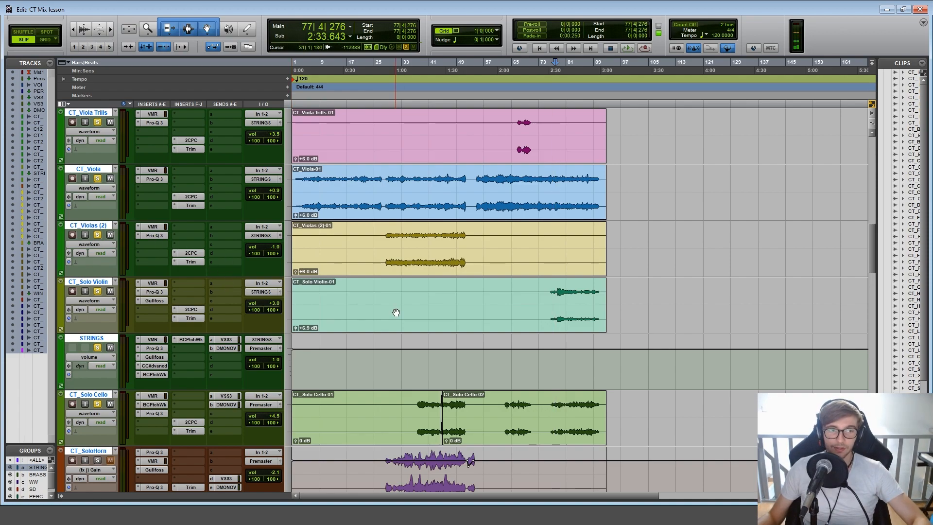
Open Pro-Q 3 on the double bass track and play the soloed strings from bar 75 with its window fully in view
scroll(388, 308, "up", 8)
left_click(154, 245)
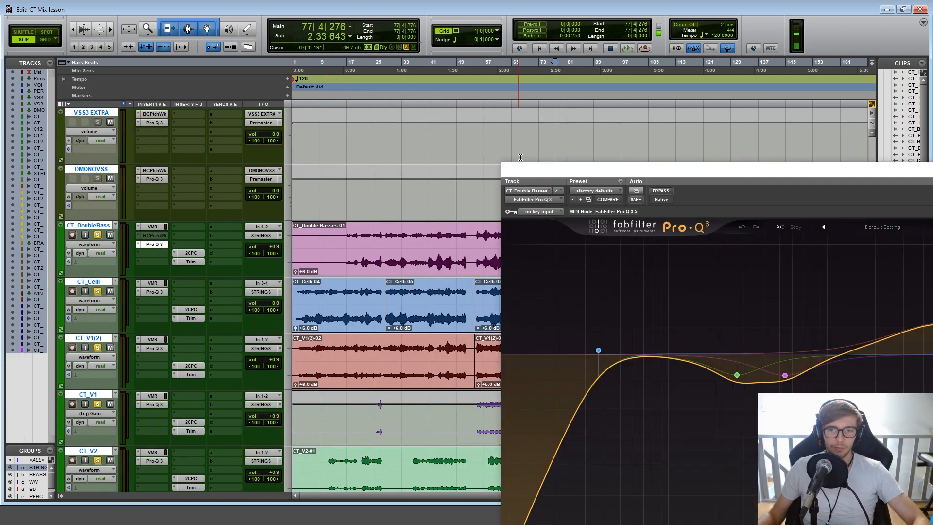
key("space")
left_click_drag(673, 176, 480, 87)
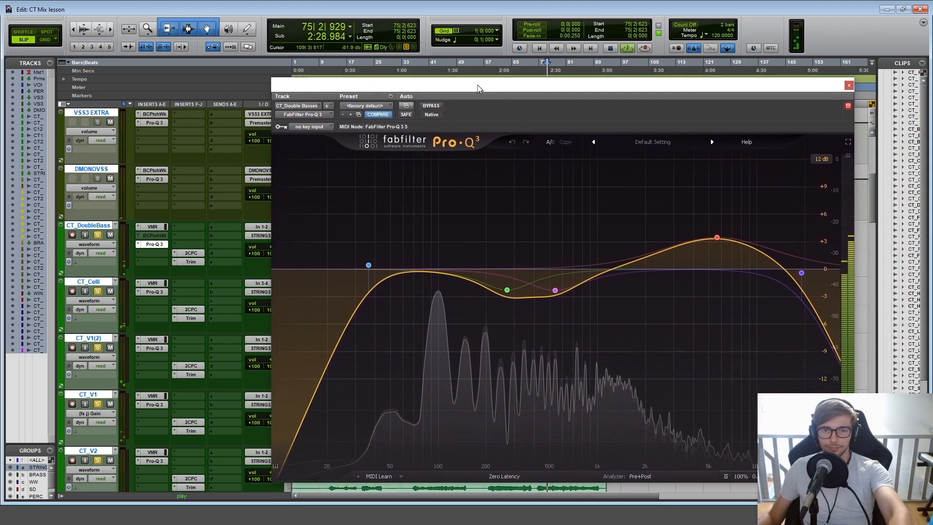
Solo the double basses, audition the 5610.7 Hz boost band in their Pro-Q 3, and close the EQ
left_click(98, 234)
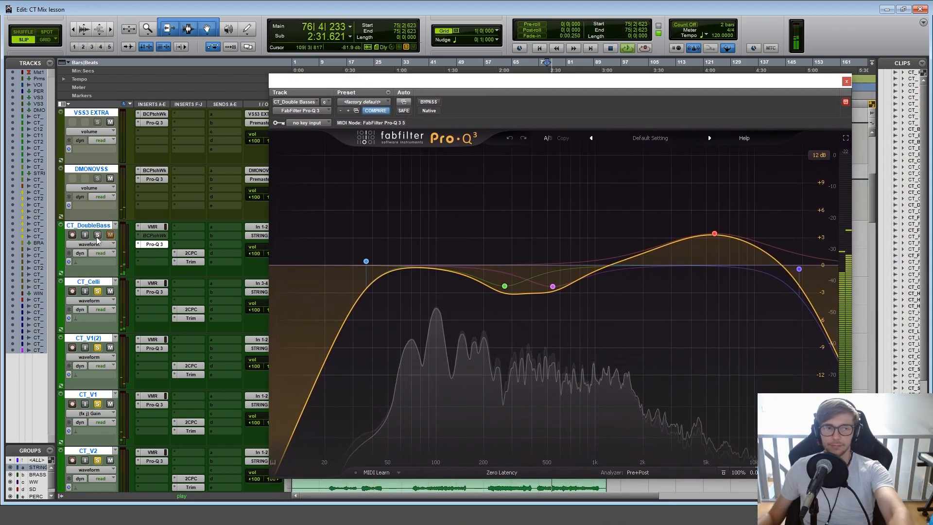
left_click(98, 235, "super")
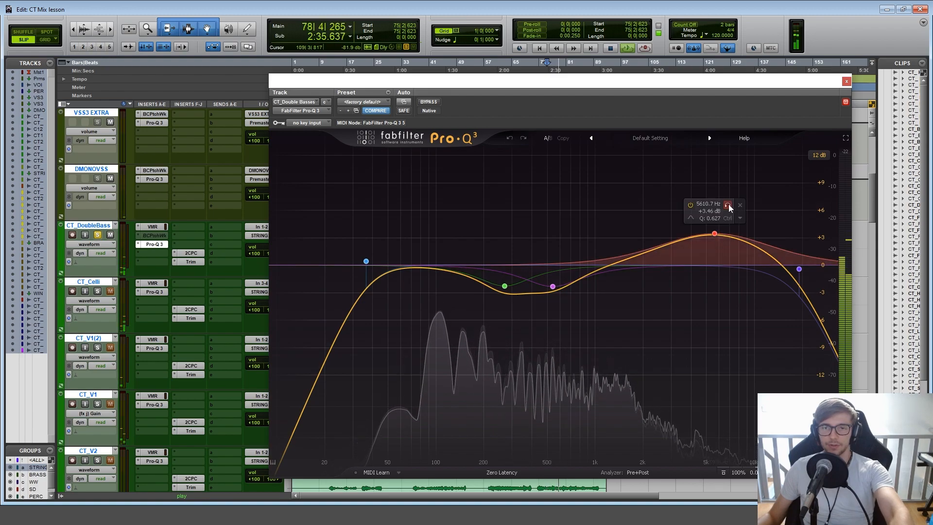
left_click(728, 206)
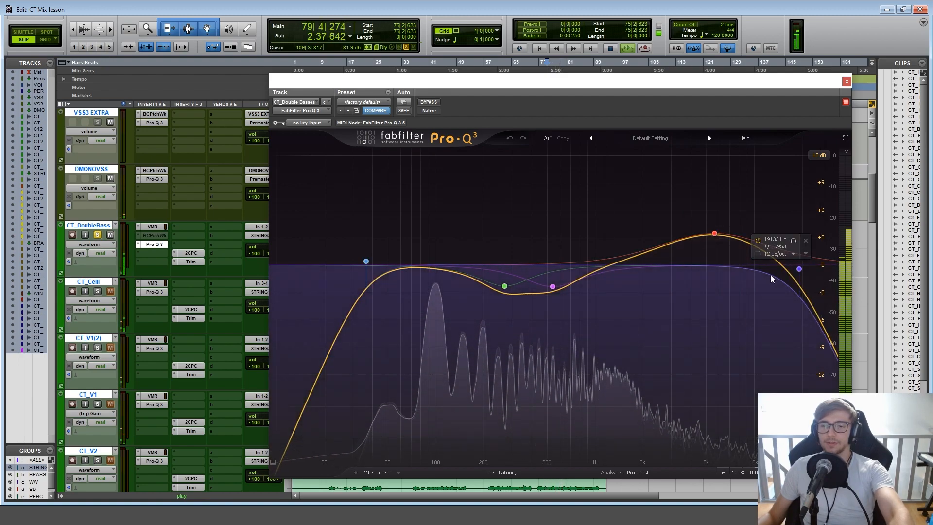
left_click(846, 82)
Compare the double basses with the 2C-Audio Precedence plug-in bypassed and active, and close it after glancing through the string tracks
left_click(191, 253)
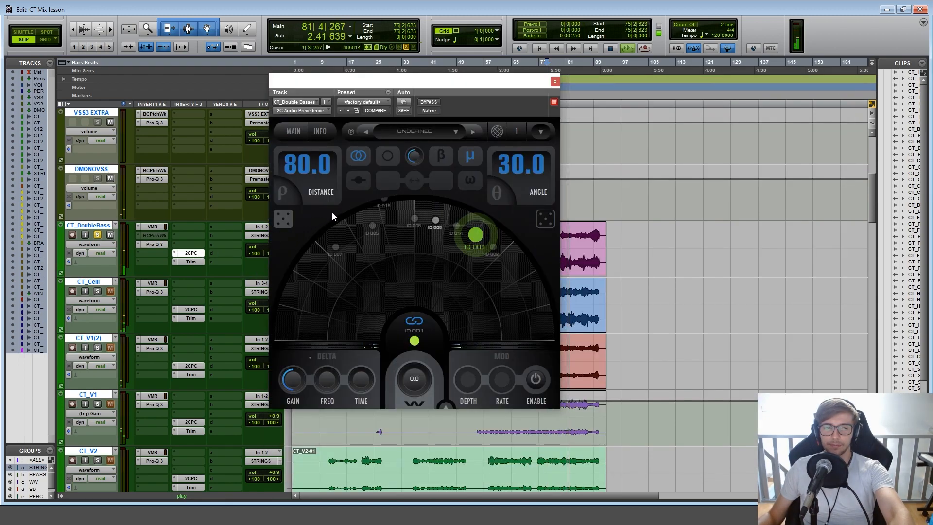
left_click(191, 253, "ctrl")
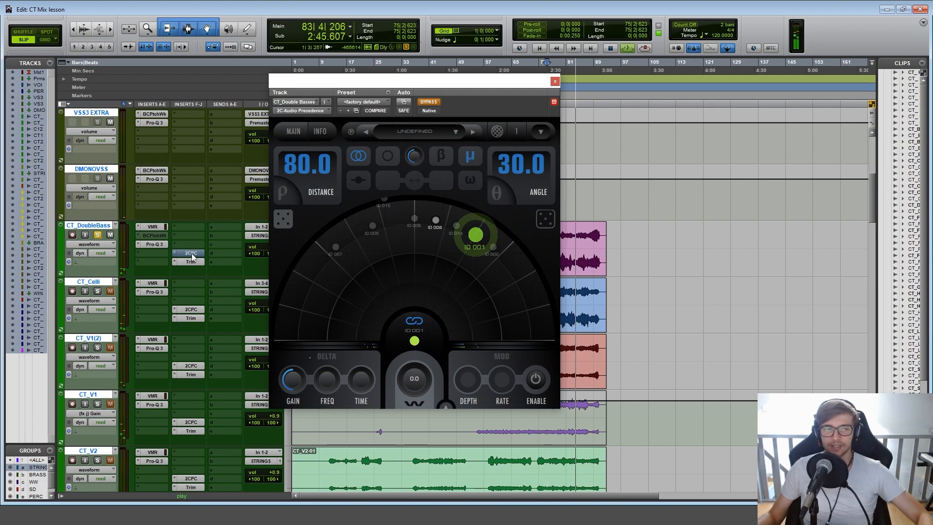
left_click(191, 253, "ctrl")
scroll(214, 311, "down", 5)
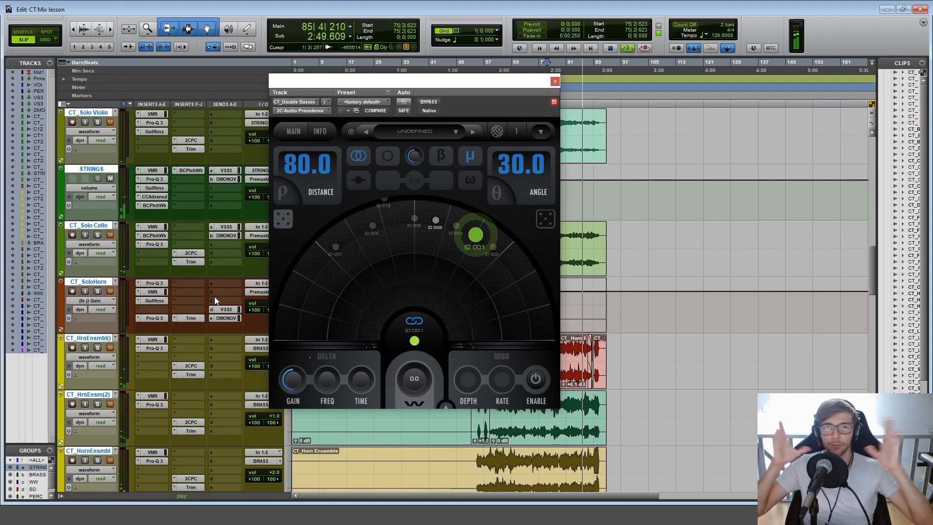
scroll(215, 297, "up", 5)
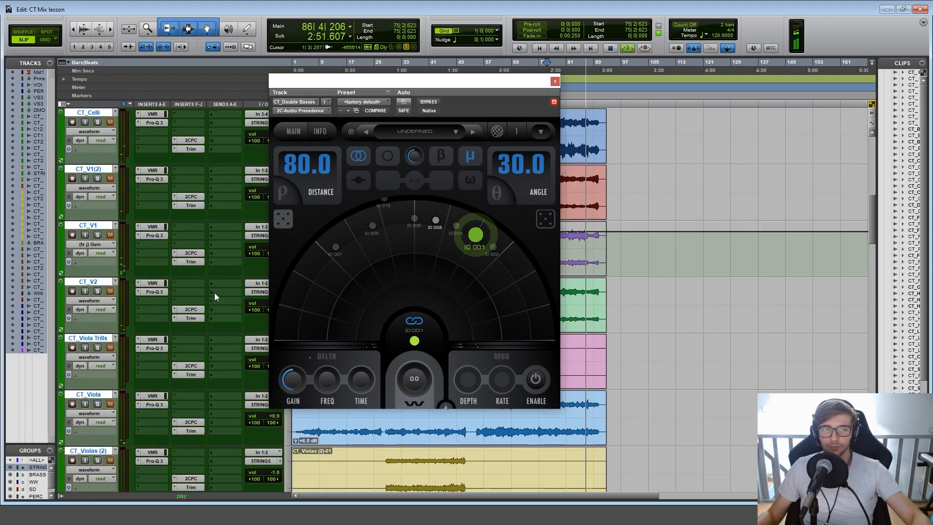
scroll(214, 292, "up", 3)
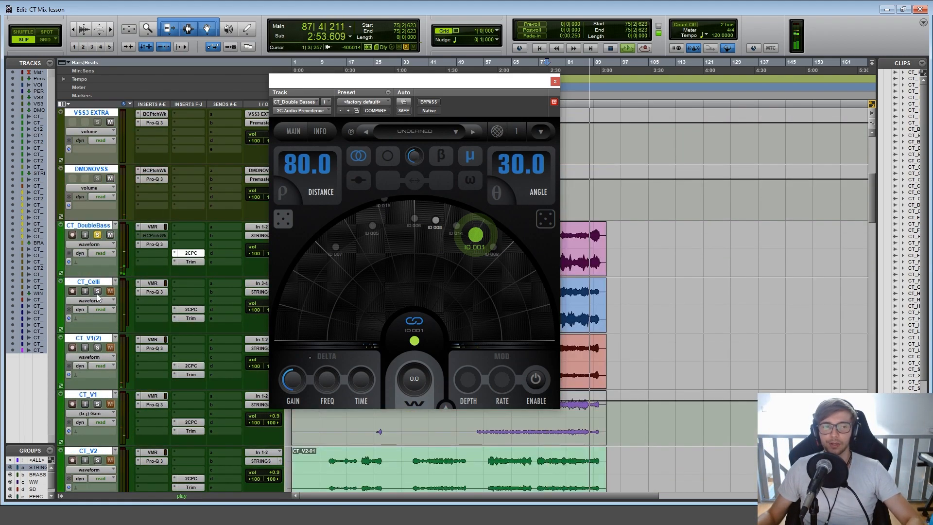
left_click(555, 81)
Play the soloed cellos from bar 73 while viewing their Precedence and Pro-Q 3 settings, and close the EQ
left_click(519, 62)
left_click(542, 62)
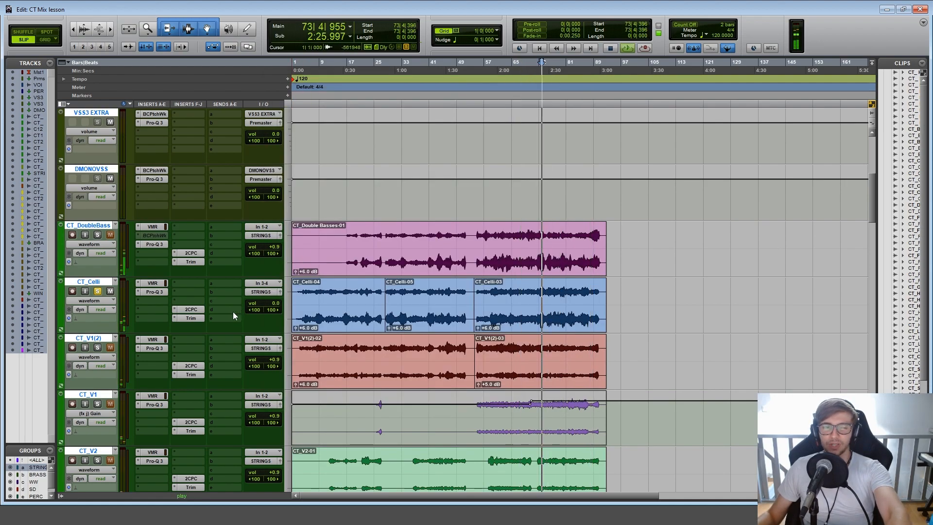
left_click(191, 310)
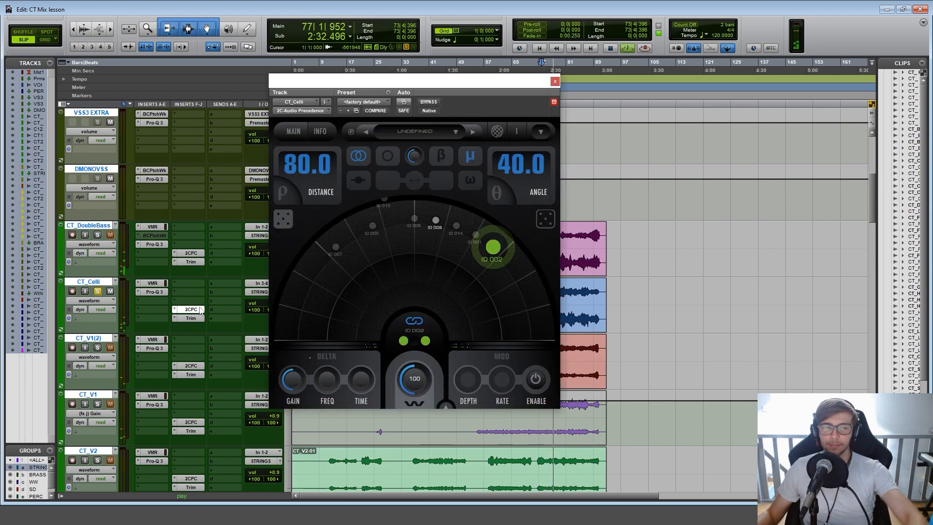
left_click(154, 292)
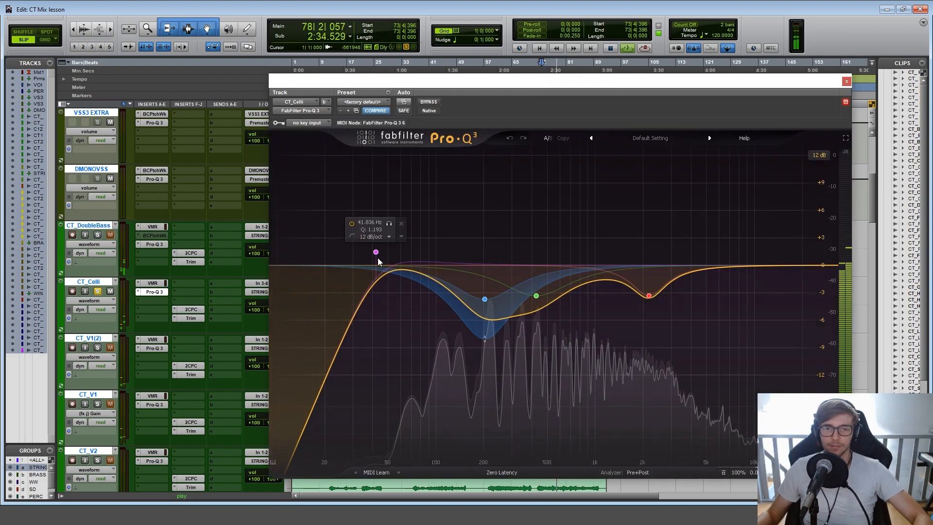
left_click(846, 81)
Play the soloed cellos from bar 38 and compare them with their Pro-Q 3 bypassed and active
left_click(421, 61)
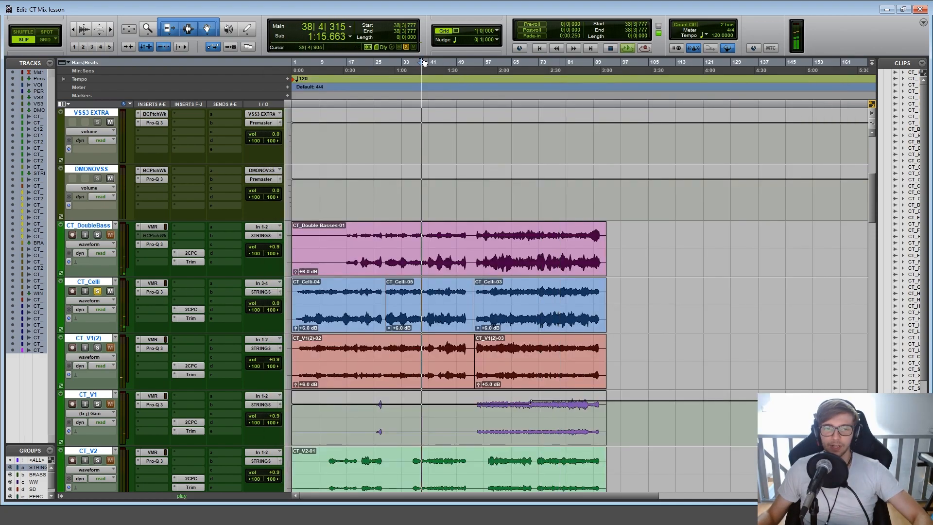
left_click(155, 292)
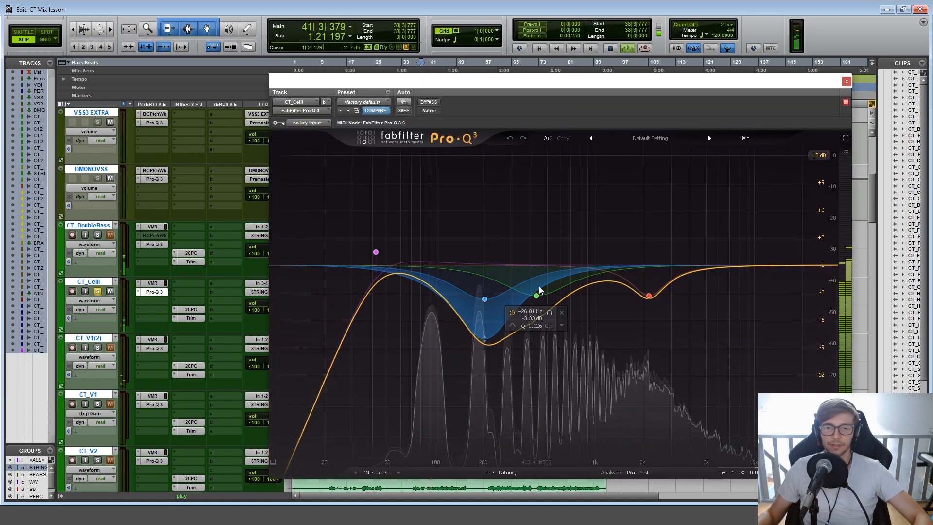
left_click(432, 104)
left_click_drag(437, 80, 498, 41)
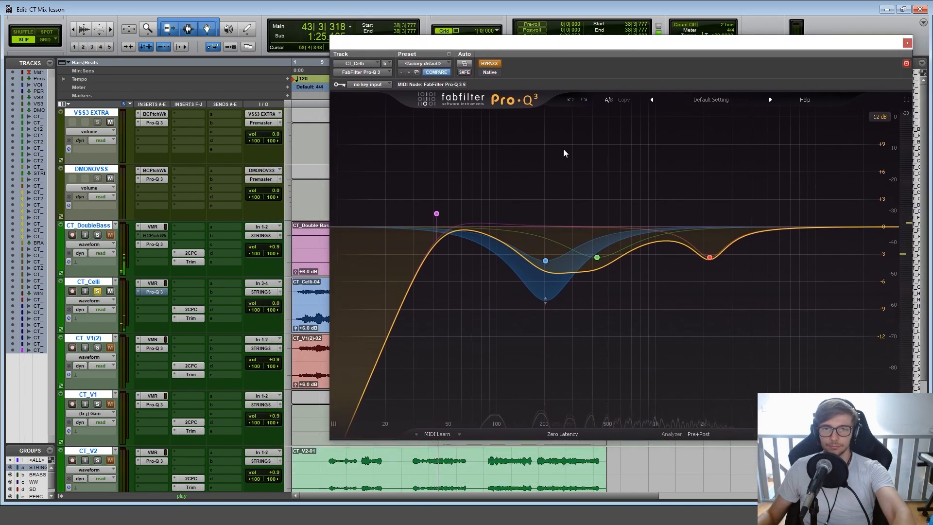
left_click(490, 63)
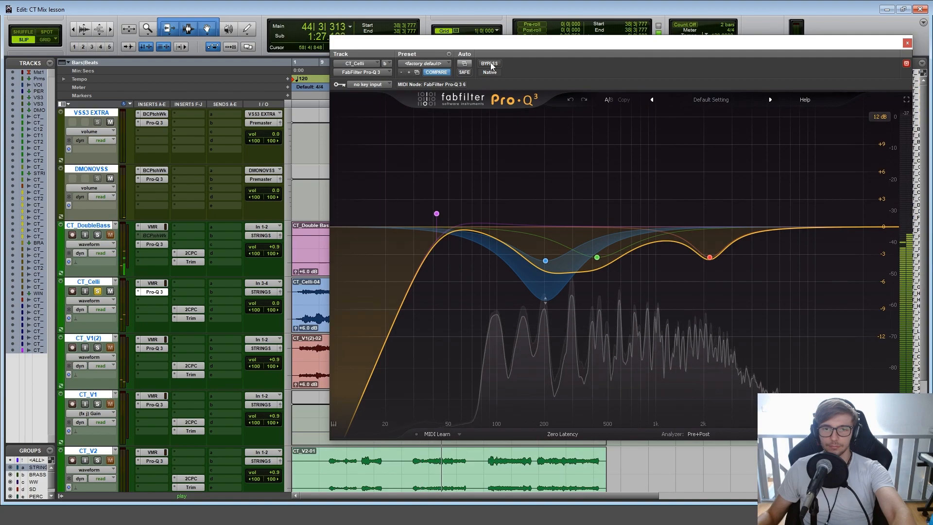
Move the EQ window off the timeline, play the soloed cellos from bar 41, and compare Pro-Q 3 bypassed and active
left_click_drag(490, 43, 672, 50)
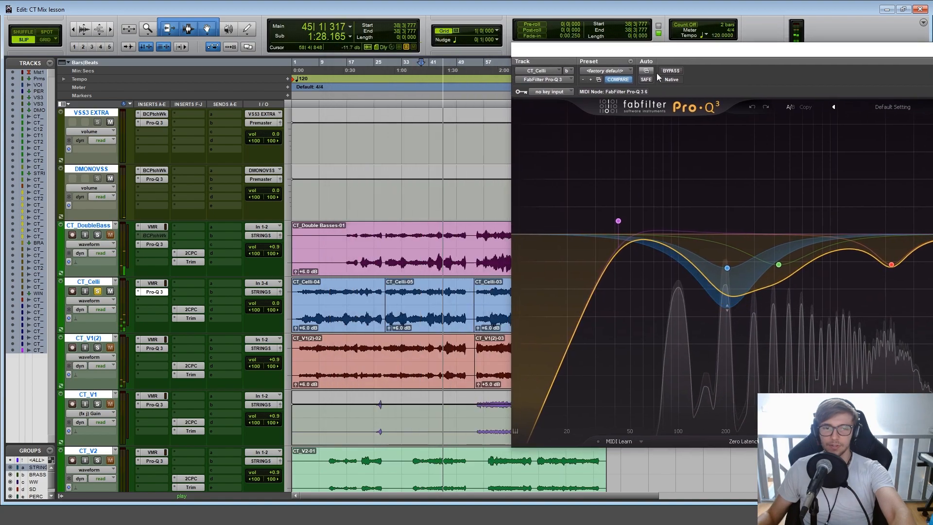
left_click(431, 69)
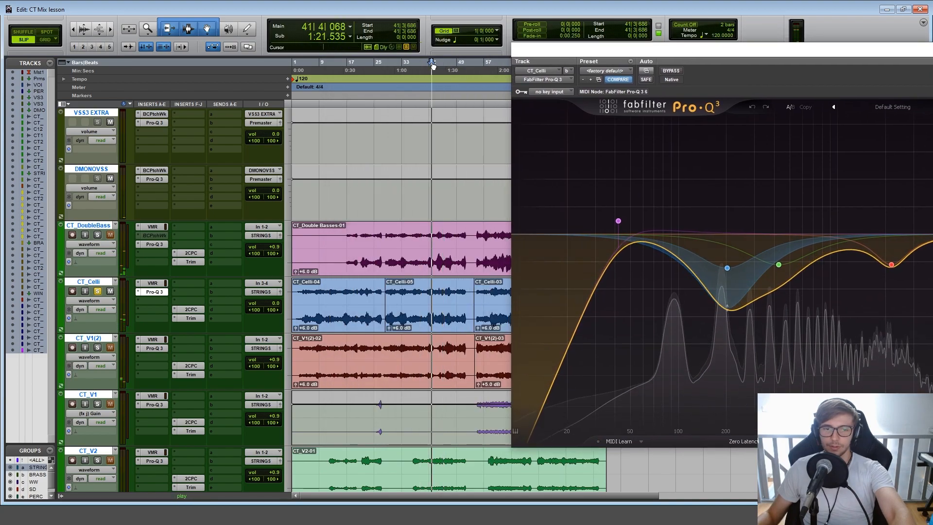
left_click(673, 72)
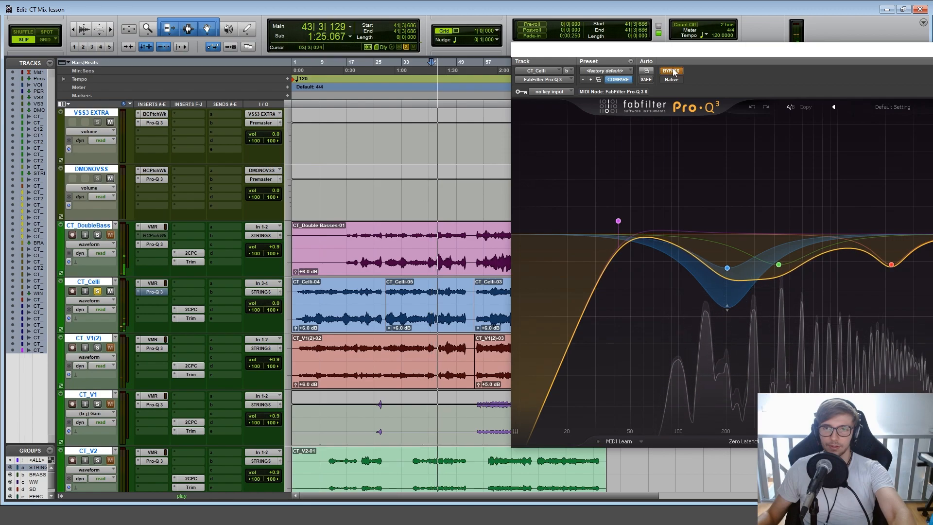
left_click(673, 71)
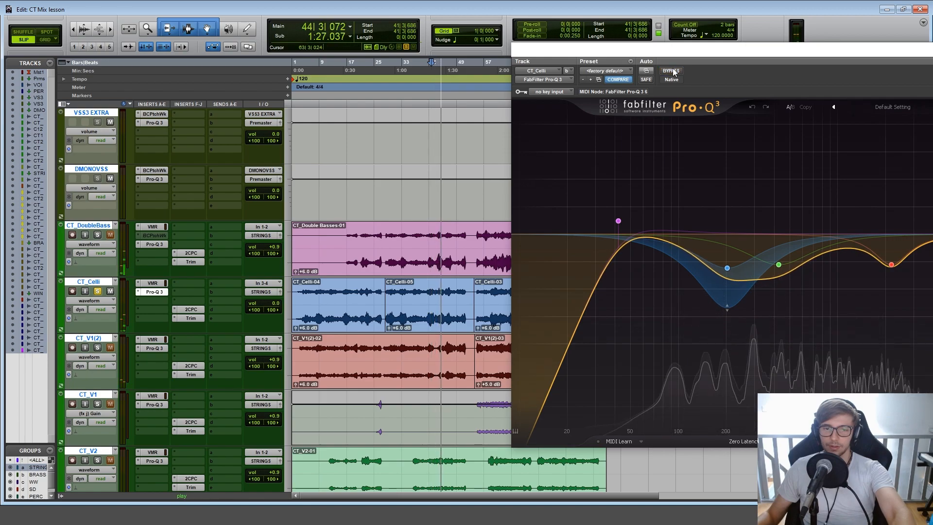
Play the soloed cellos from bar 57, compare them with Pro-Q 3 bypassed and active, and close the EQ
left_click(486, 63)
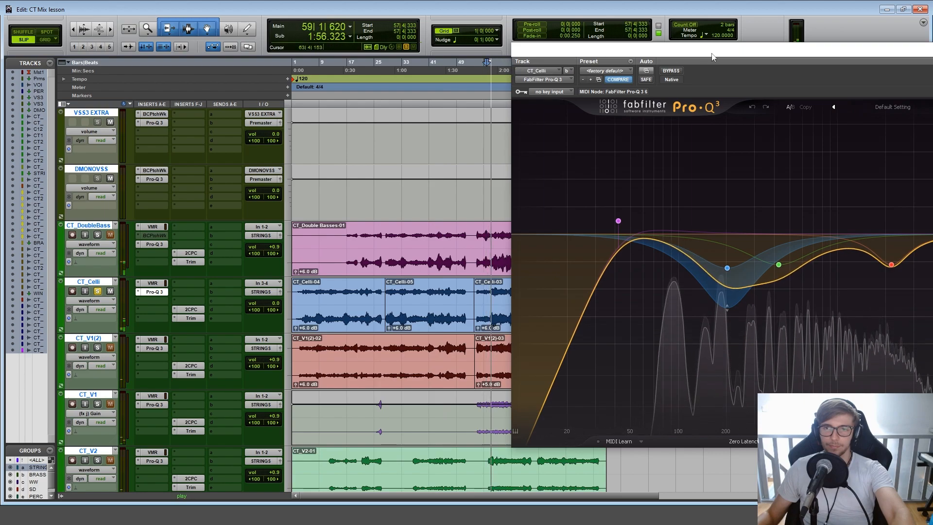
left_click(670, 72)
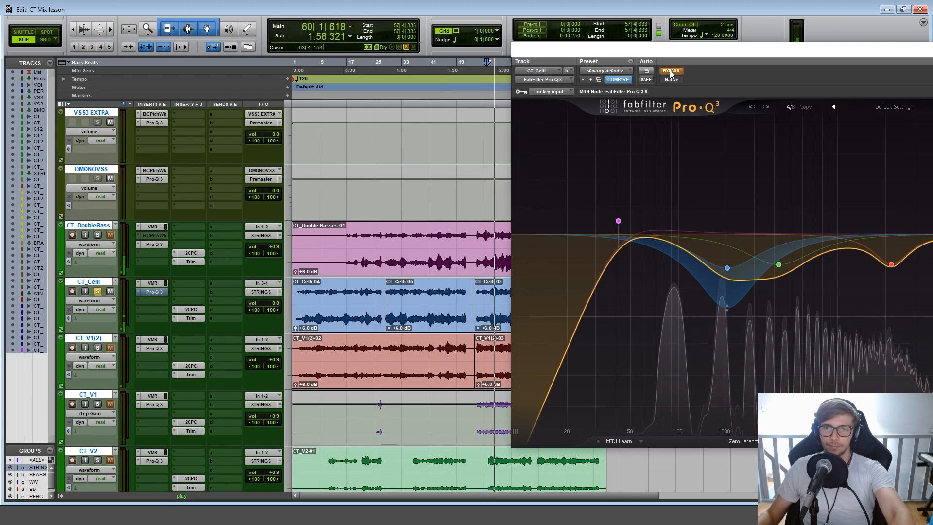
left_click(670, 72)
left_click_drag(706, 56, 348, 67)
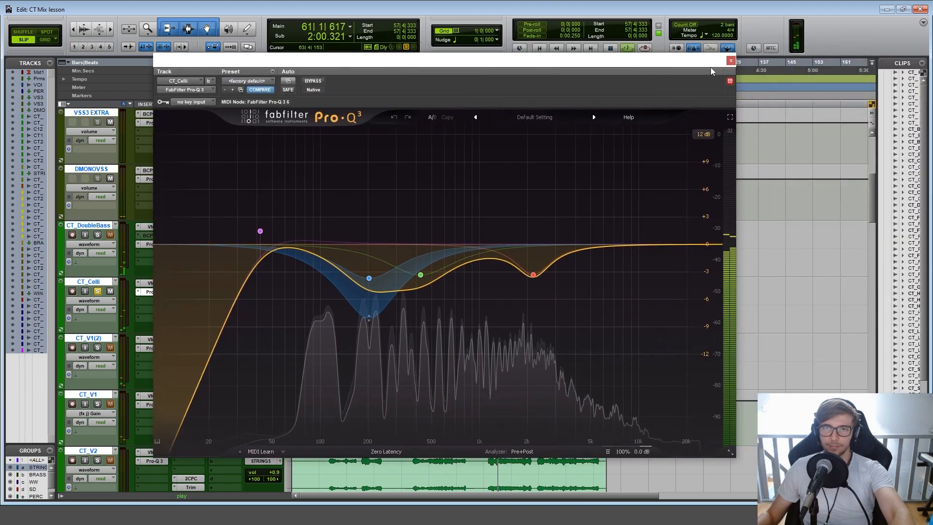
left_click(731, 60)
Solo the CT_V1(2) violins, examine the bands of their Pro-Q 3 during playback, and close the EQ
left_click(98, 348)
scroll(366, 334, "down", 3)
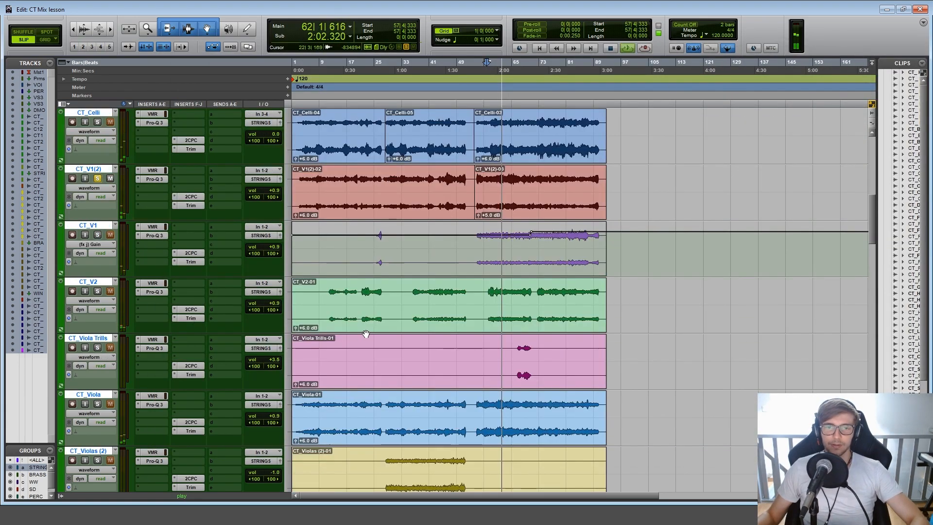
left_click(153, 179)
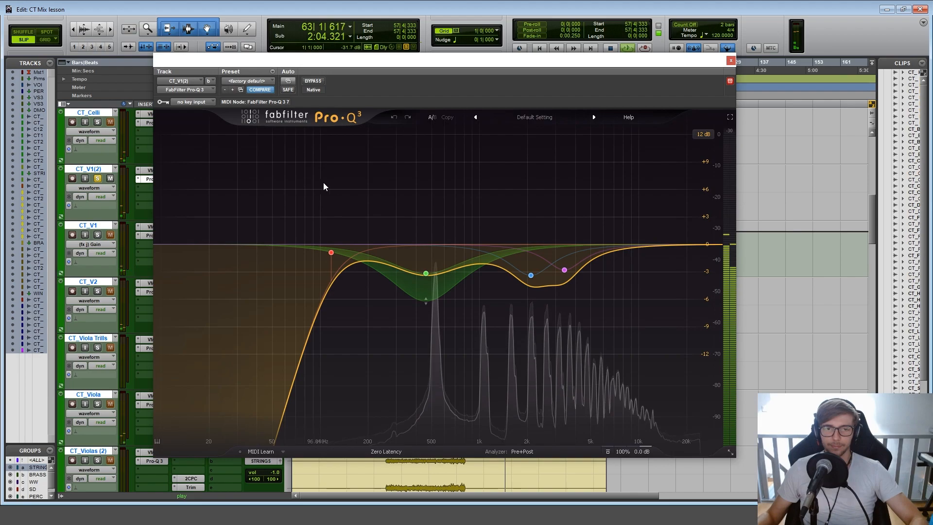
left_click(564, 269)
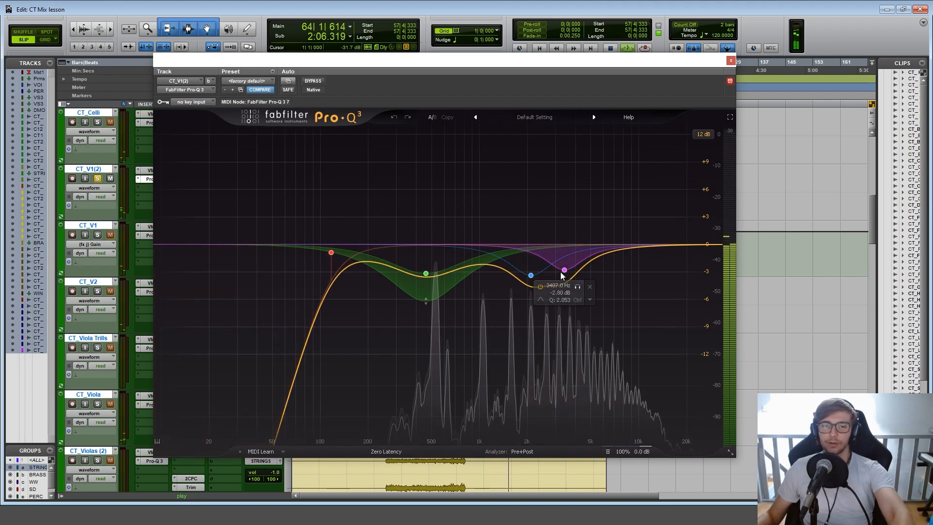
left_click(426, 274)
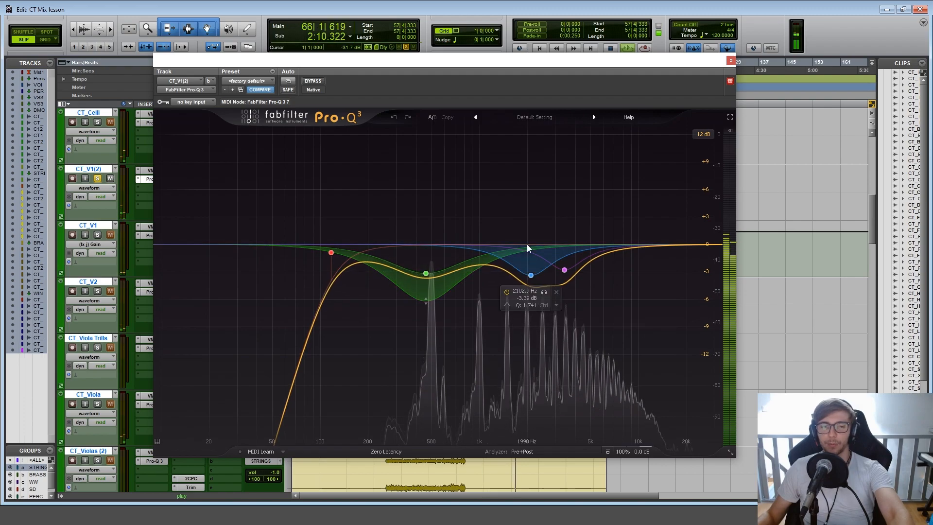
left_click(731, 61)
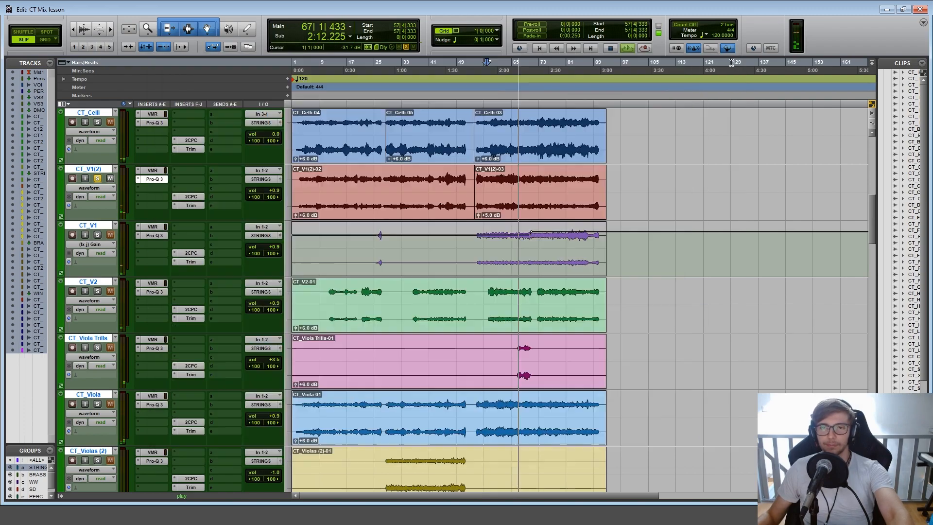
Play CT_V1(2) from bar 73, audition the 2102.9 Hz cut band in its Pro-Q 3, and close the EQ
left_click(540, 76)
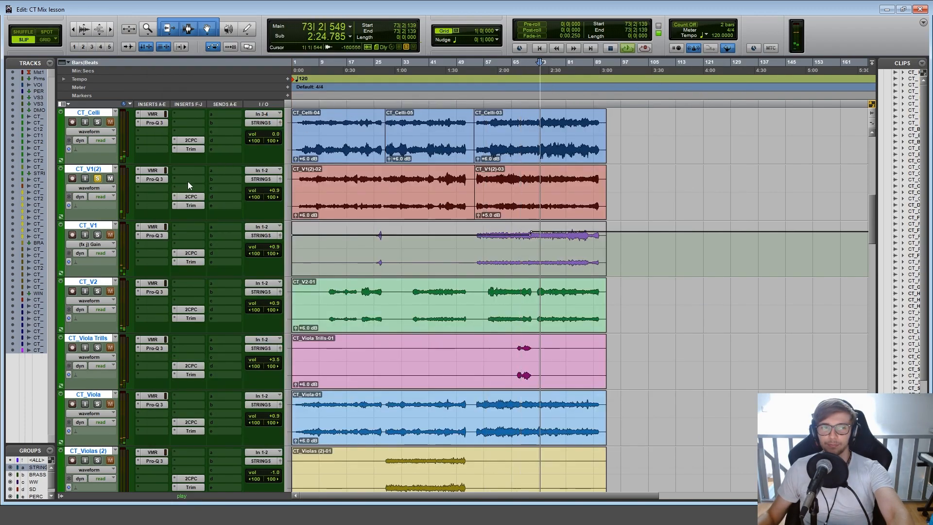
left_click(154, 179)
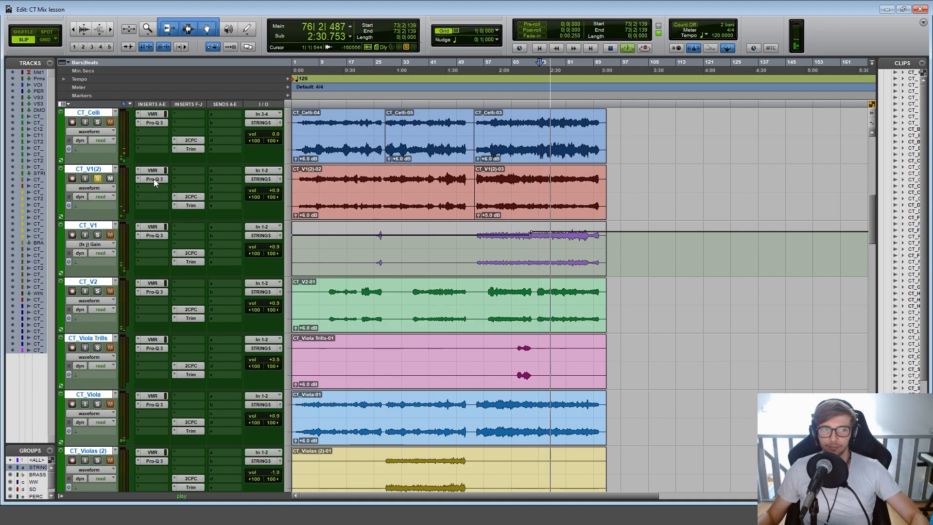
left_click(153, 179)
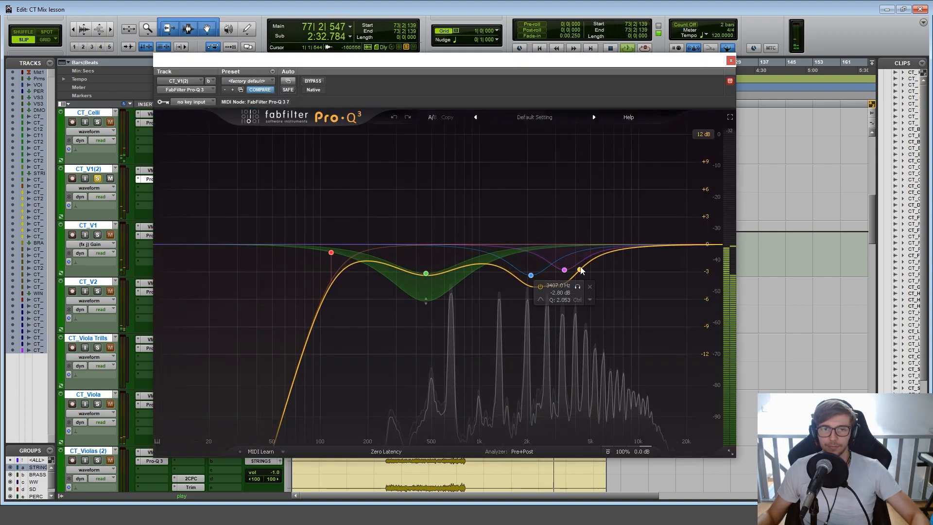
key("space")
left_click(564, 270)
key("space")
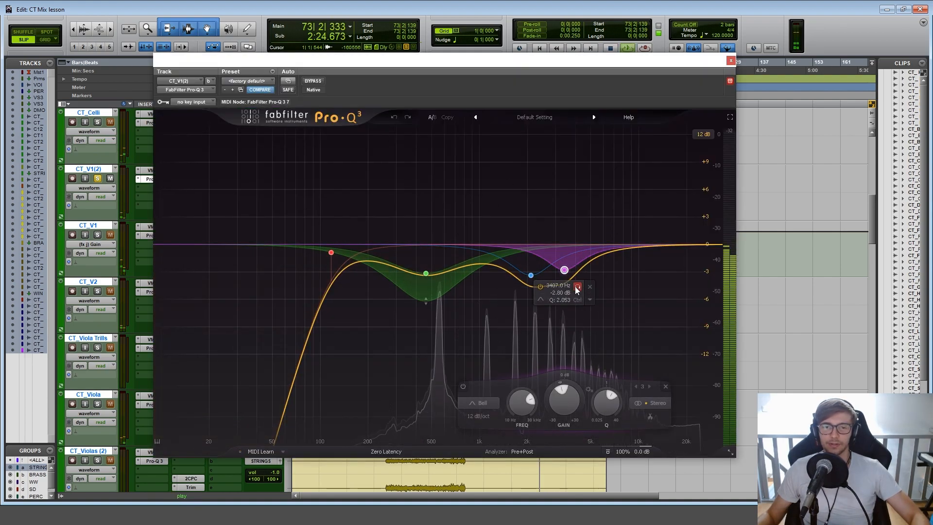
left_click(530, 275)
left_click(544, 292)
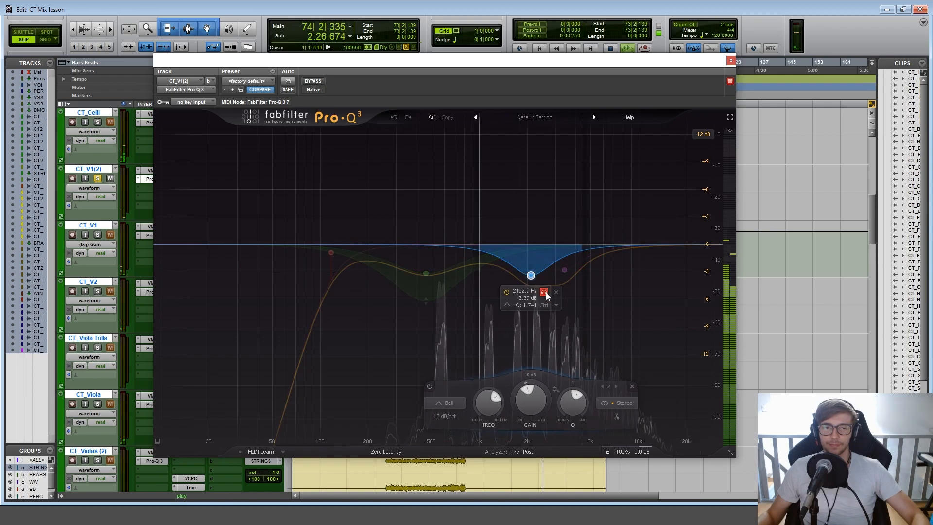
left_click(730, 60)
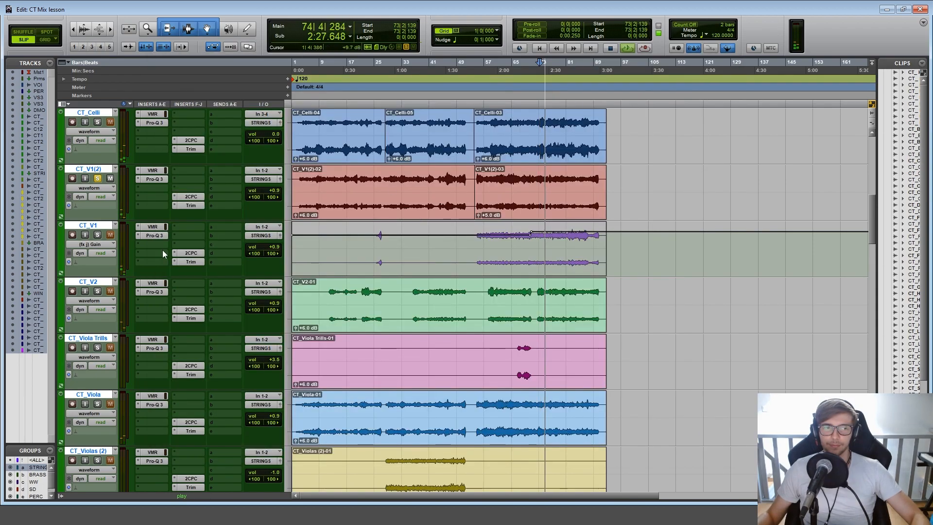
Compare CT_V1(2) with its 2C-Audio Precedence plug-in bypassed and active, and close the plug-in
left_click(191, 197)
left_click(190, 197)
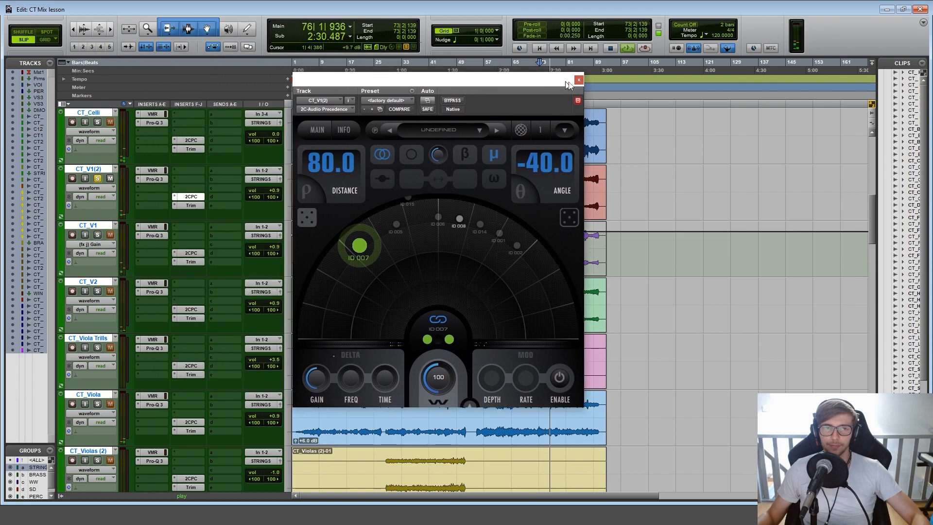
left_click_drag(467, 80, 694, 92)
key("space")
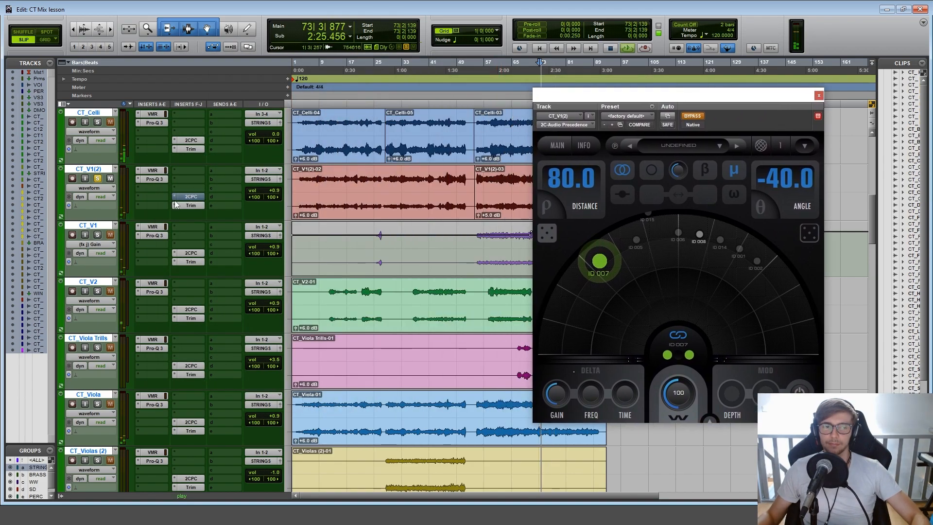
left_click(819, 96)
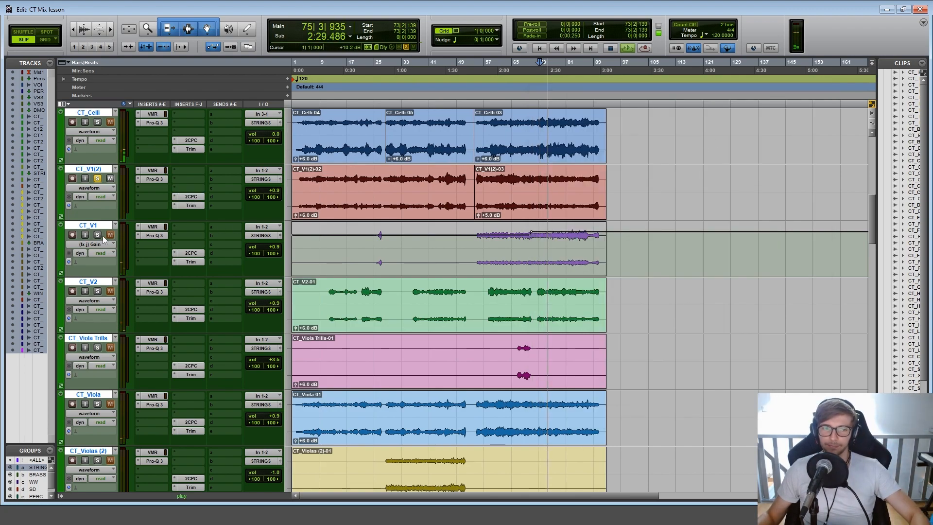
Solo CT_V1 and CT_V2 in turn, viewing each track's Pro-Q 3 curve during playback and closing it
left_click(155, 236)
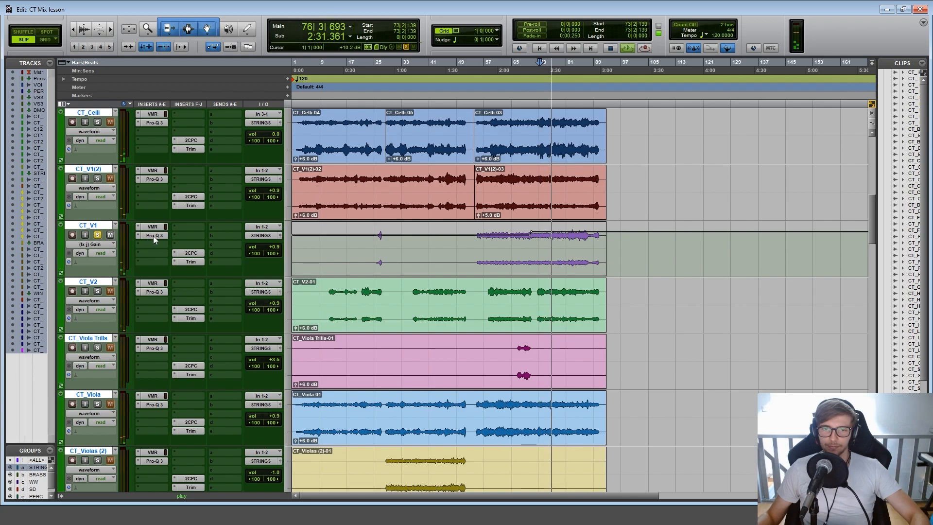
left_click_drag(504, 65, 478, 70)
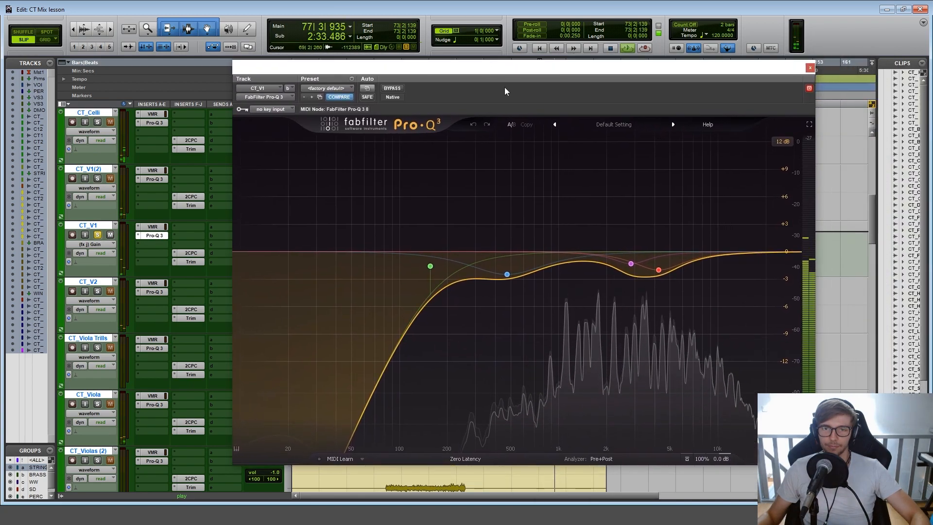
left_click(810, 68)
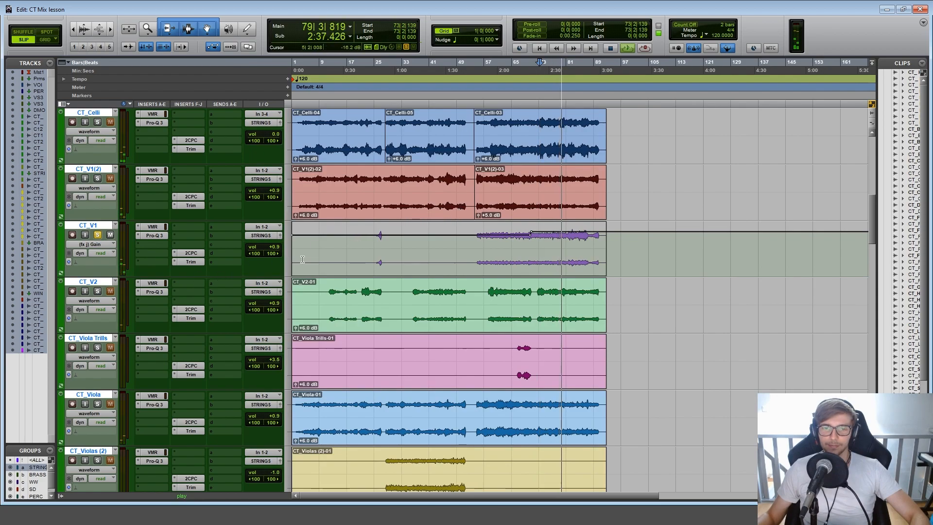
left_click(157, 291)
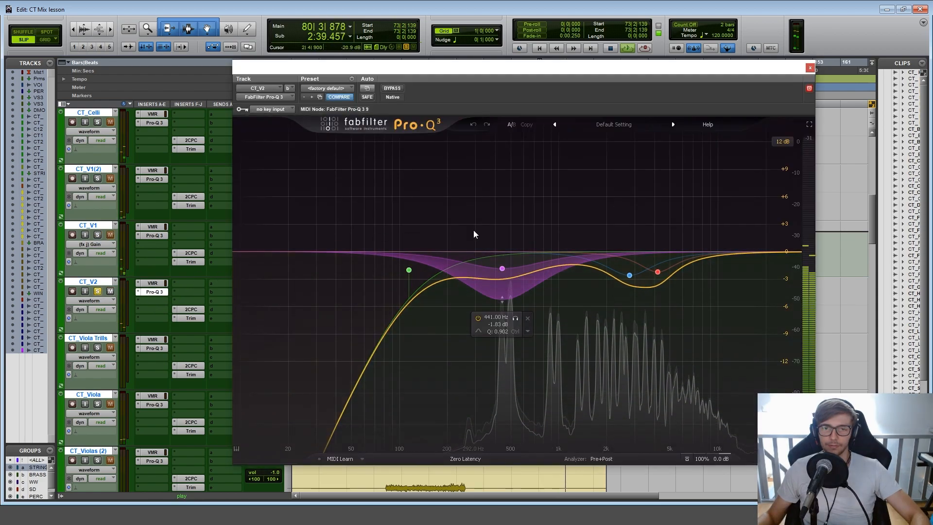
left_click(810, 68)
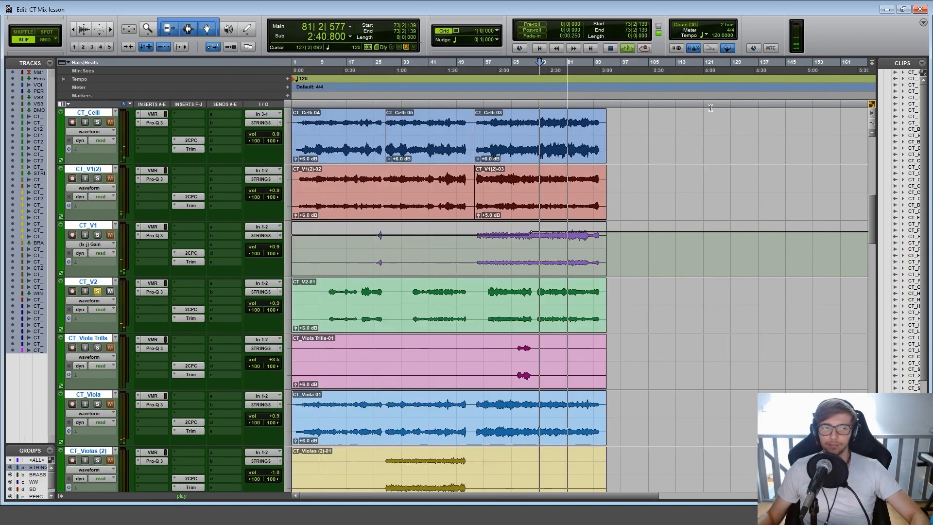
Solo the CT_Viola Trills track and play its short passage from bar 67
left_click(98, 348)
scroll(340, 272, "down", 3)
left_click(519, 194)
key("space")
key("space")
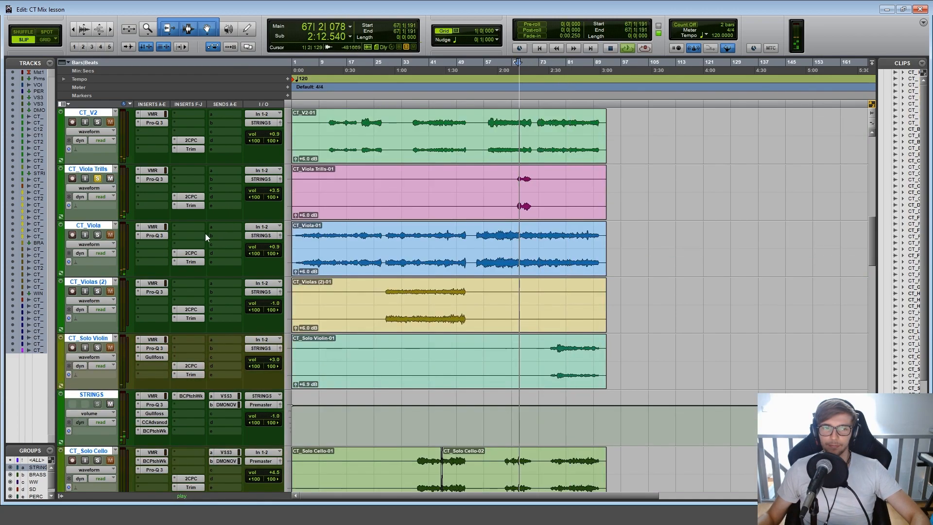
key("space")
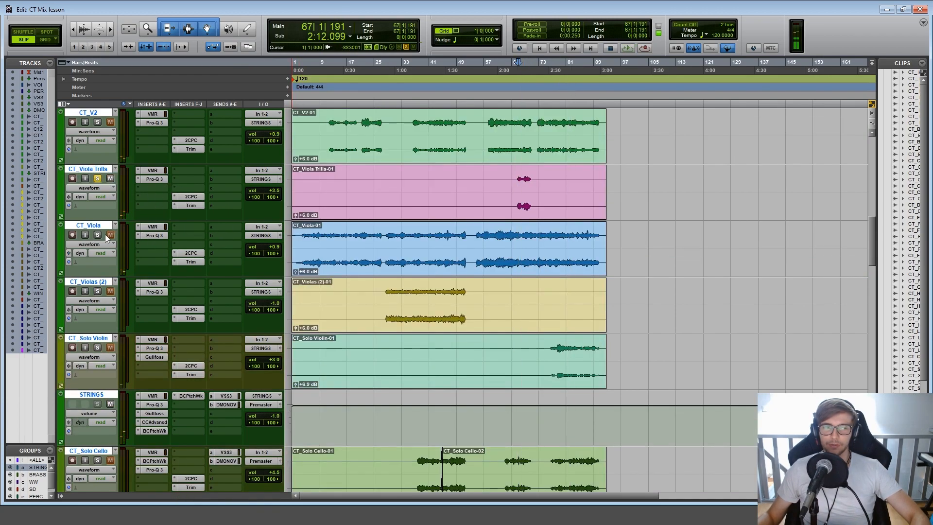
key("space")
Solo CT_Viola, play it from bar 55, audition the 3351.7 Hz cut band in its Pro-Q 3, and close the EQ
left_click(152, 235)
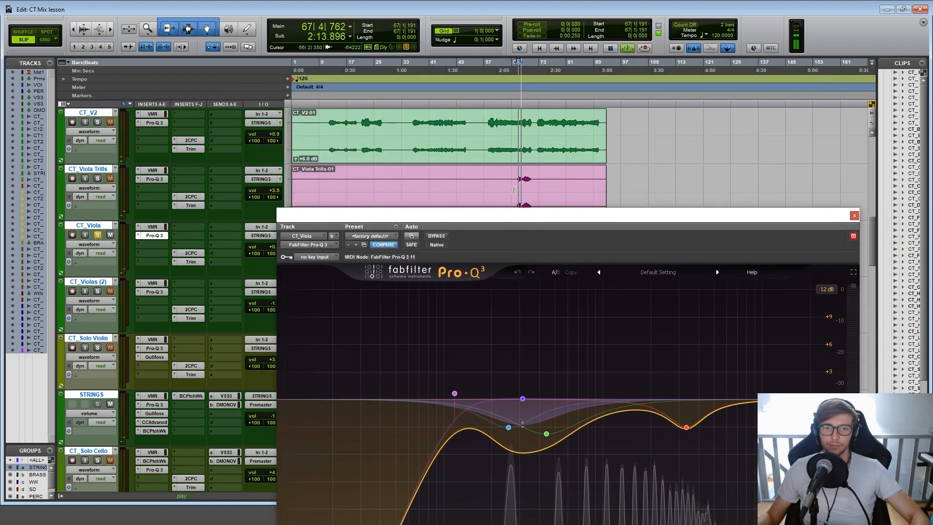
left_click(483, 190)
left_click_drag(647, 219, 514, 103)
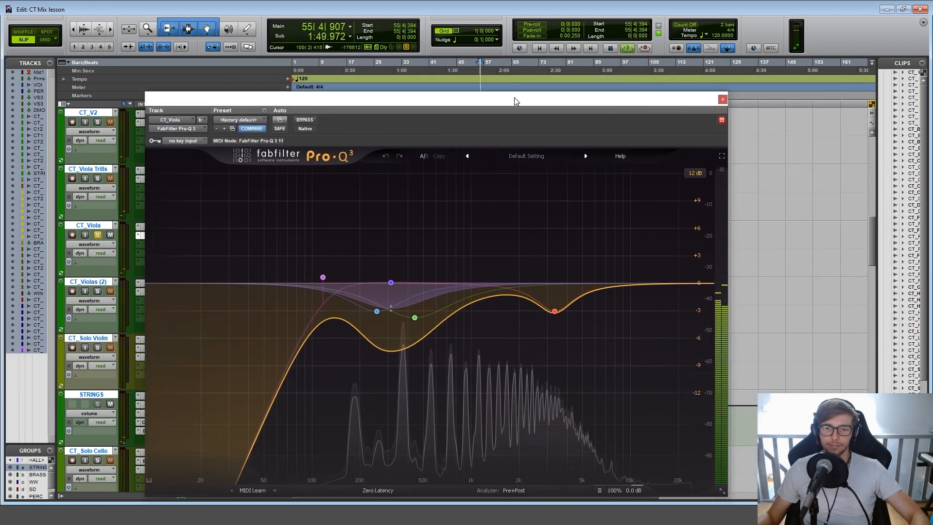
left_click(568, 329)
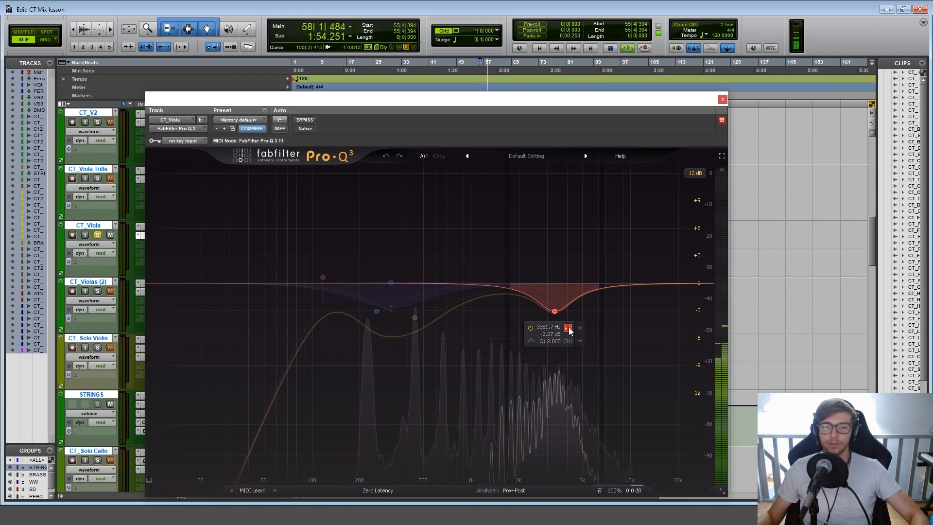
left_click(568, 329)
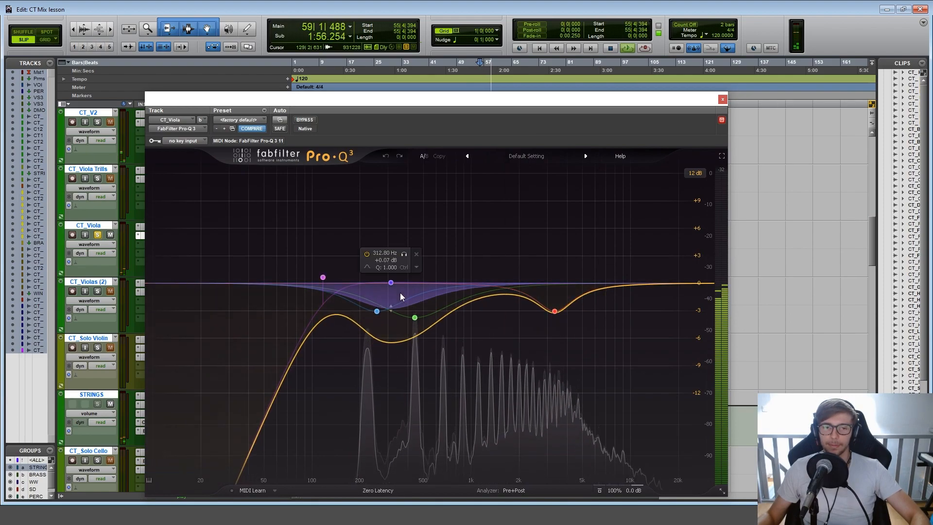
left_click(723, 99)
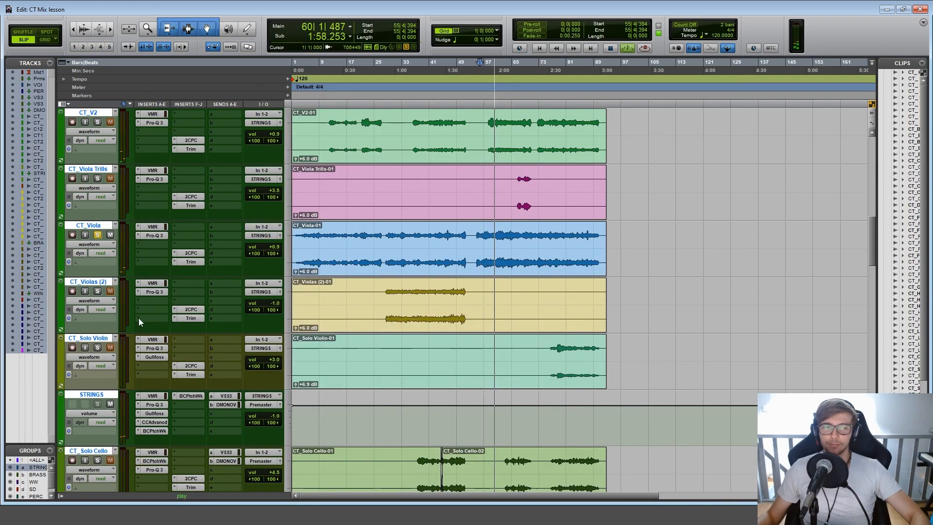
Solo CT_Violas (2), play it from bar 35, compare its Pro-Q 3 with the EQ bypassed and active, and close the plug-in
left_click(157, 291)
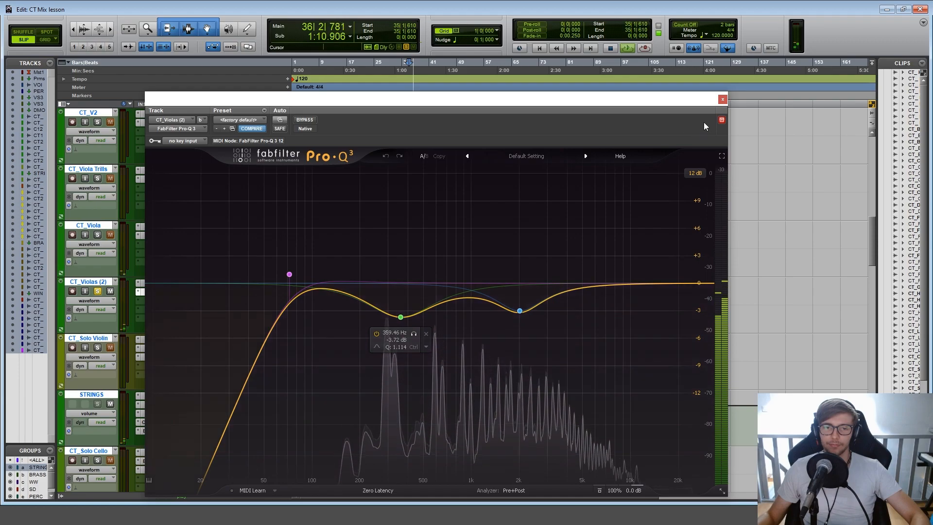
left_click(401, 318)
left_click(305, 119)
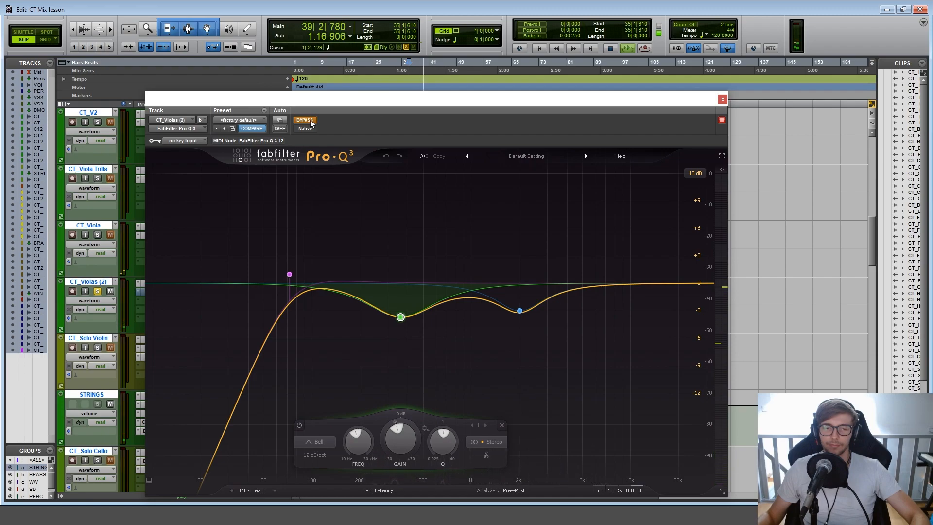
left_click(310, 121)
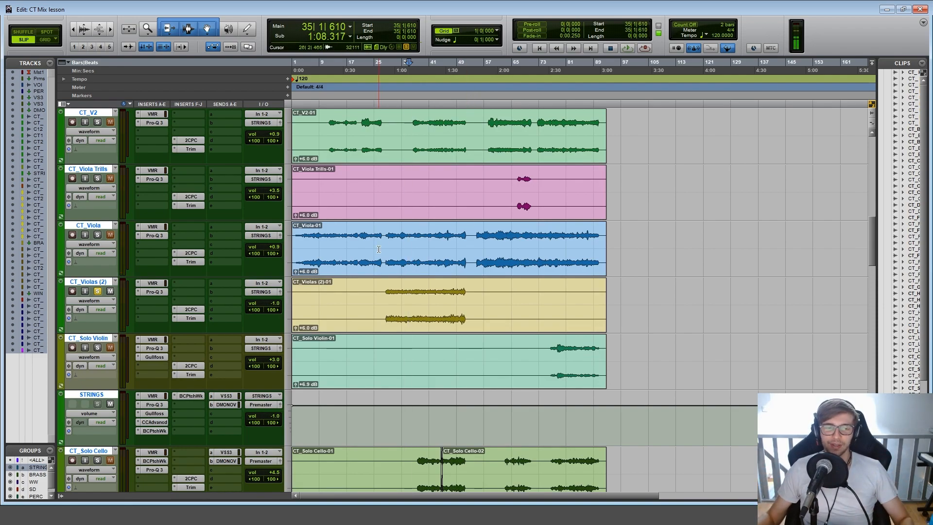
View the 2C-Audio Precedence distance and angle settings on CT_V1 and CT_Double Basses in turn, closing each plug-in
scroll(378, 250, "down", 3)
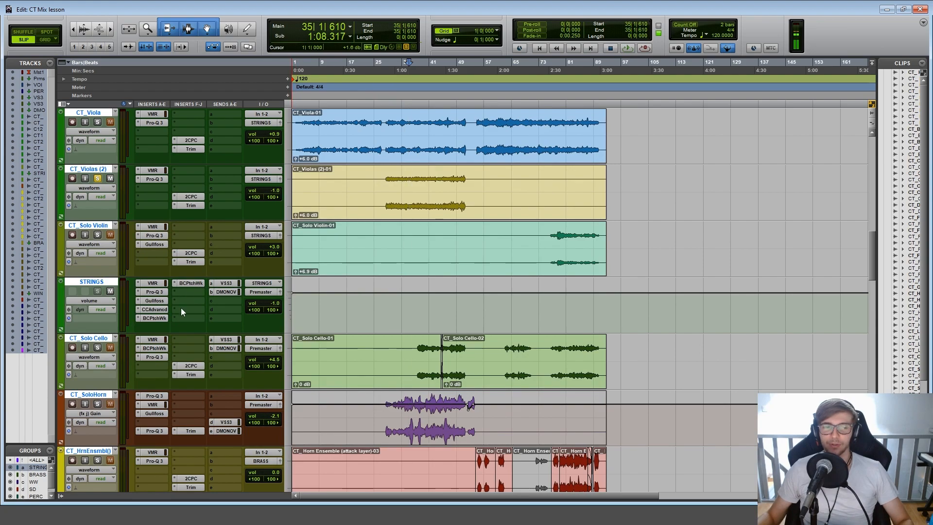
scroll(458, 294, "up", 8)
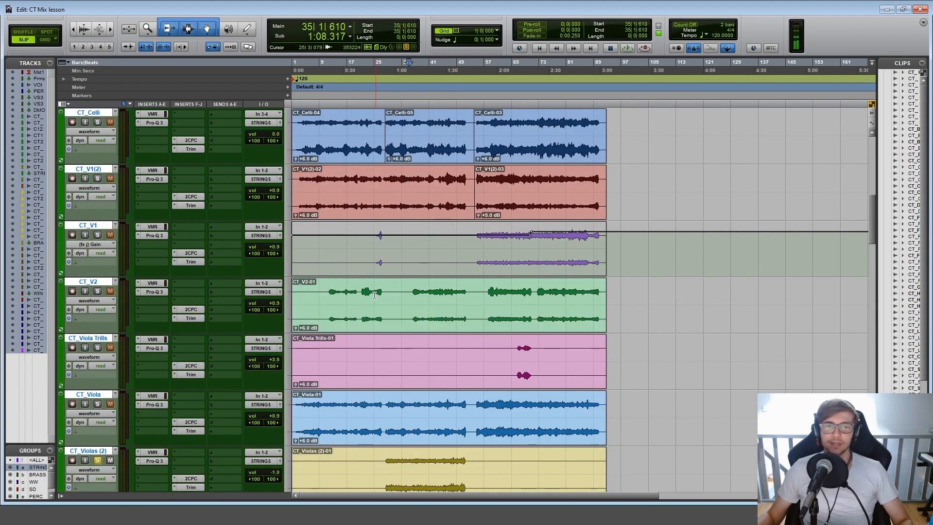
left_click(194, 253)
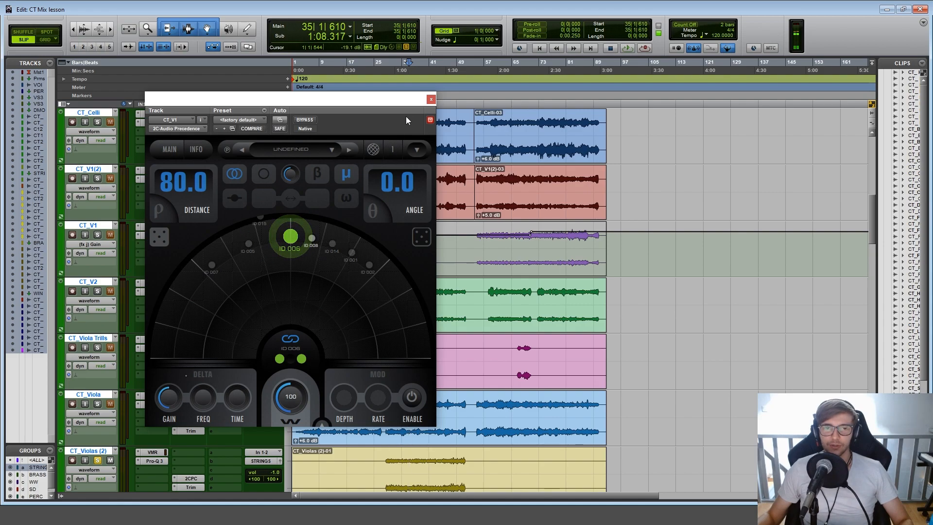
left_click(431, 100)
scroll(335, 262, "up", 4)
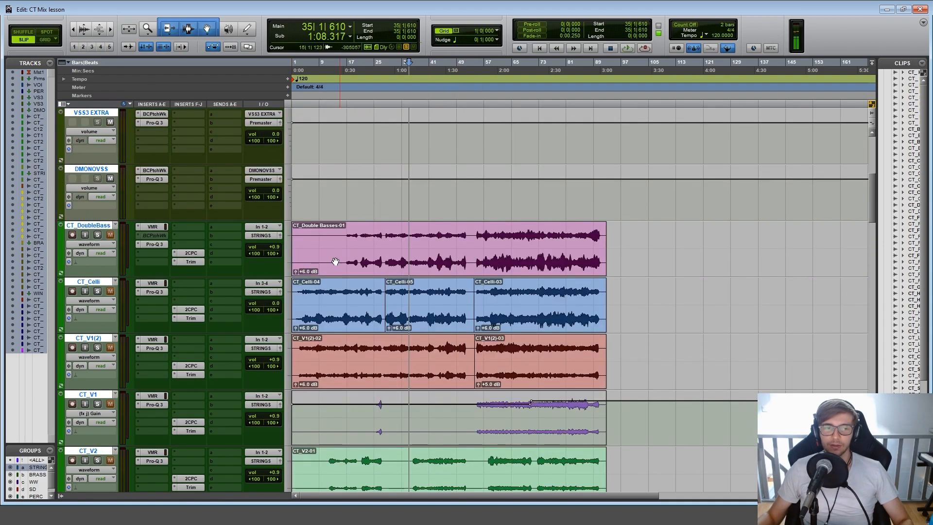
left_click(191, 253)
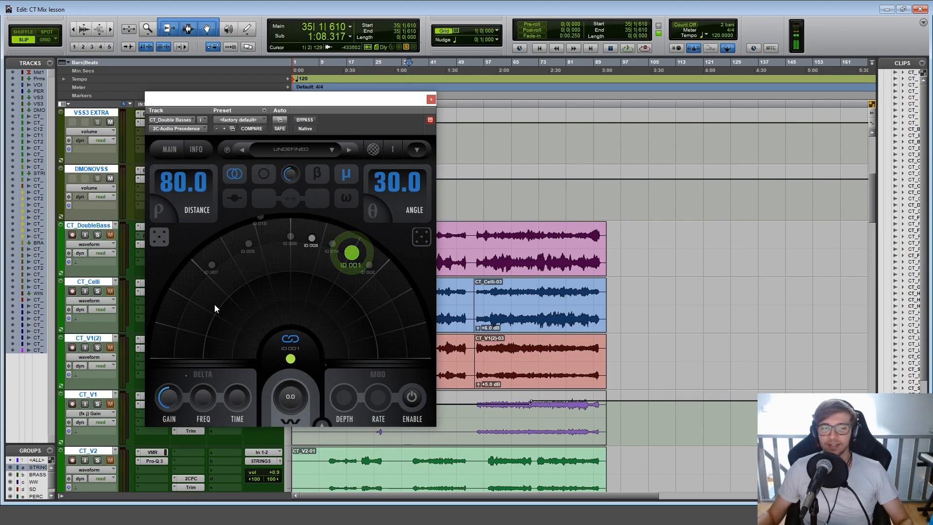
left_click(430, 100)
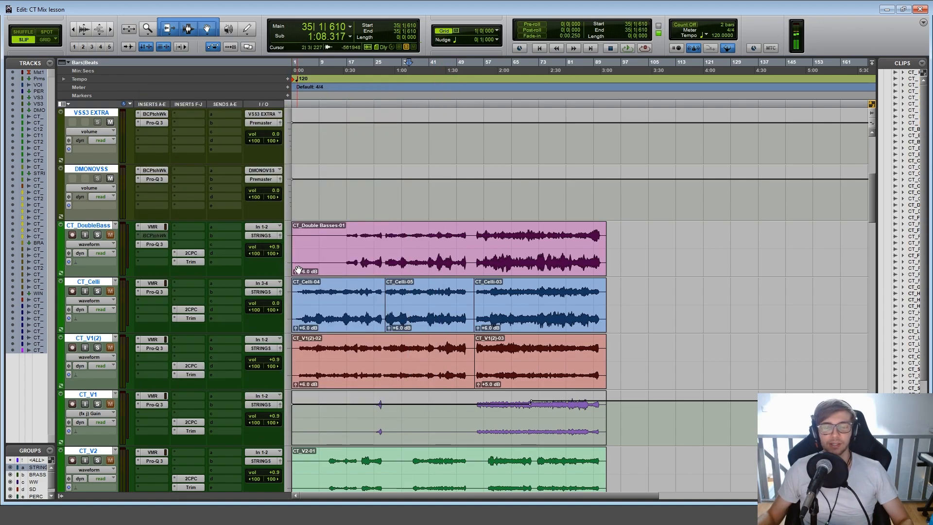
scroll(344, 271, "down", 10)
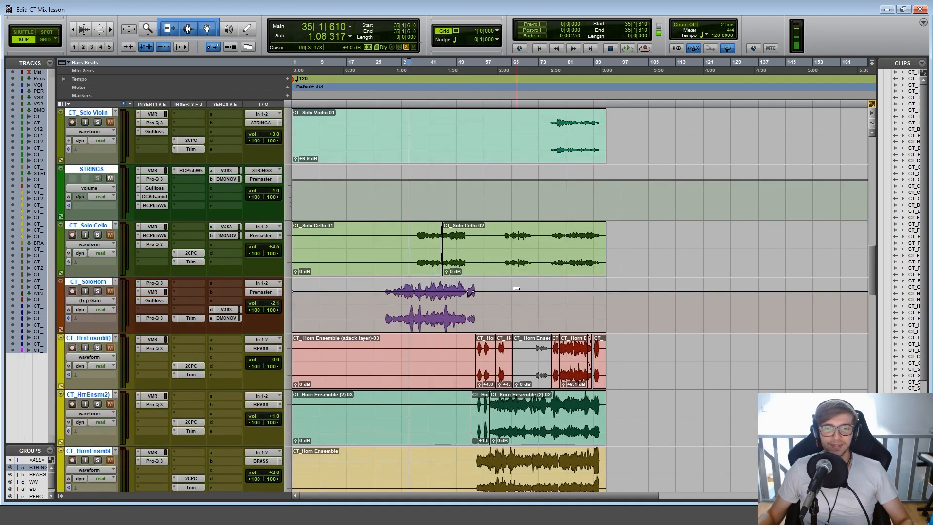
scroll(516, 289, "up", 3)
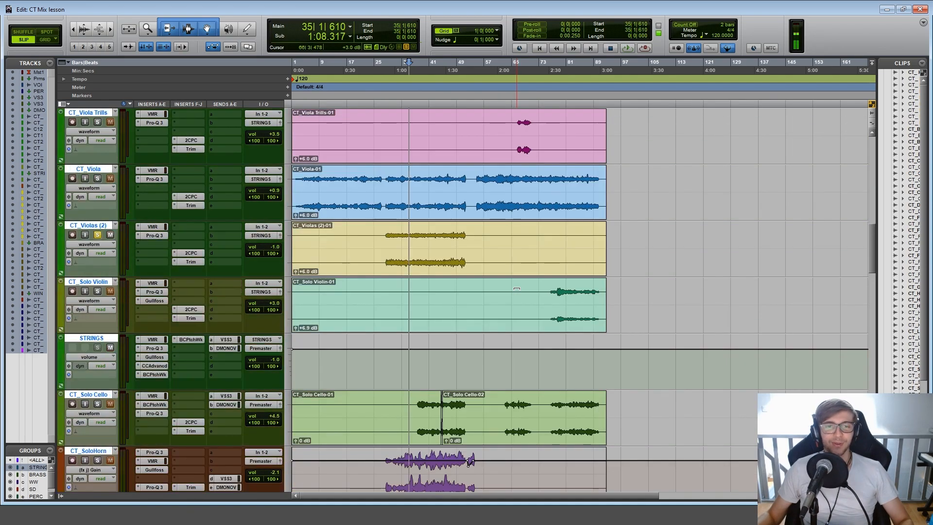
scroll(386, 185, "up", 3)
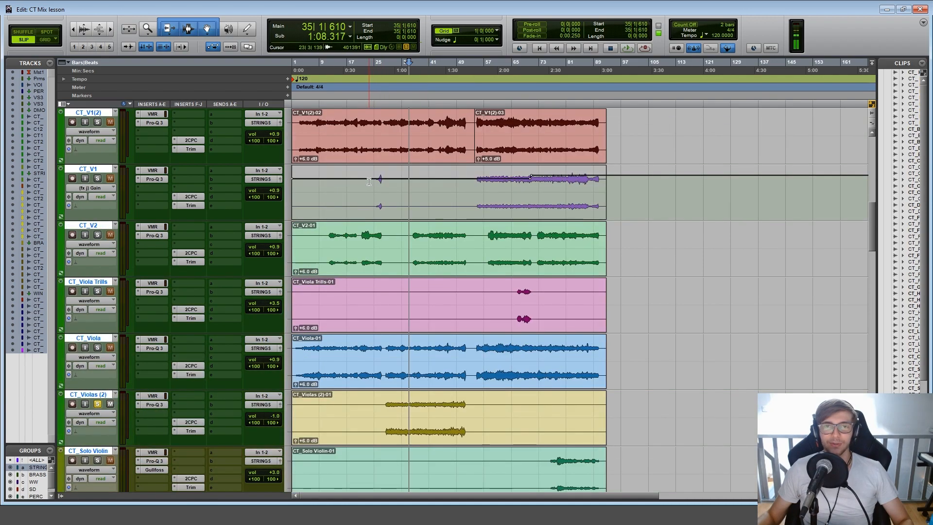